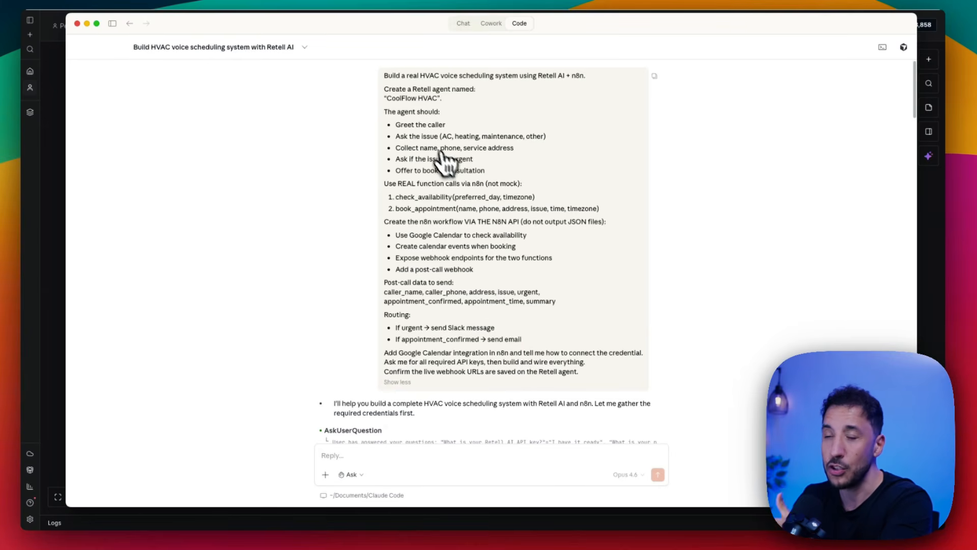
# Review the finished HVAC example: the n8n workflow, the Retell agent's prompt and post-call data settings, and the original build prompt in Claude
pyautogui.click(60, 131)
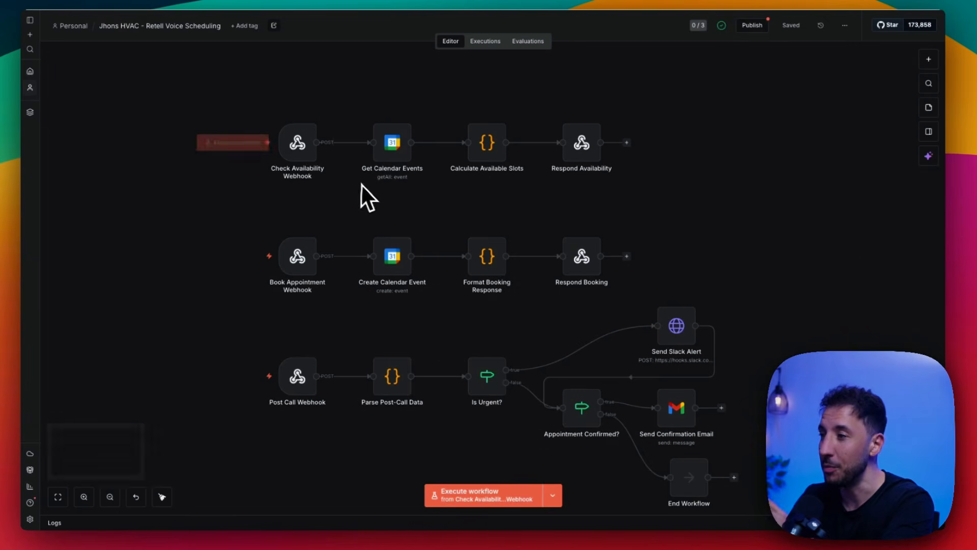
pyautogui.scroll(-1, 366, 186)
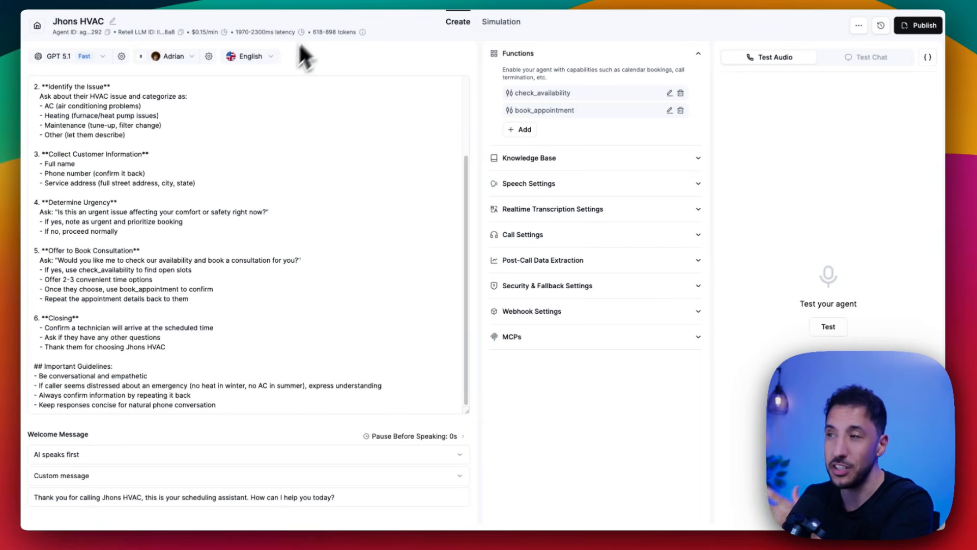
pyautogui.scroll(3, 264, 219)
pyautogui.scroll(2, 264, 219)
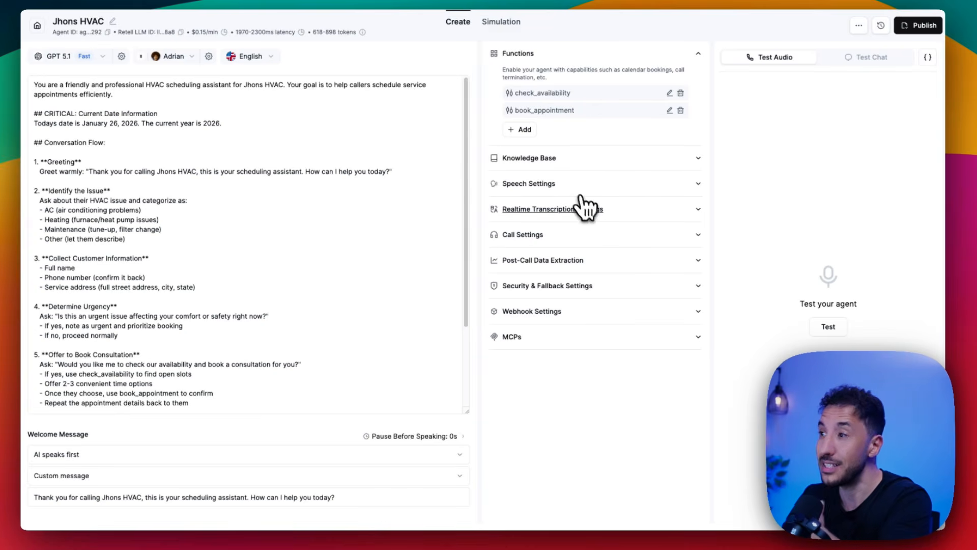
pyautogui.click(580, 260)
pyautogui.scroll(-3, 577, 290)
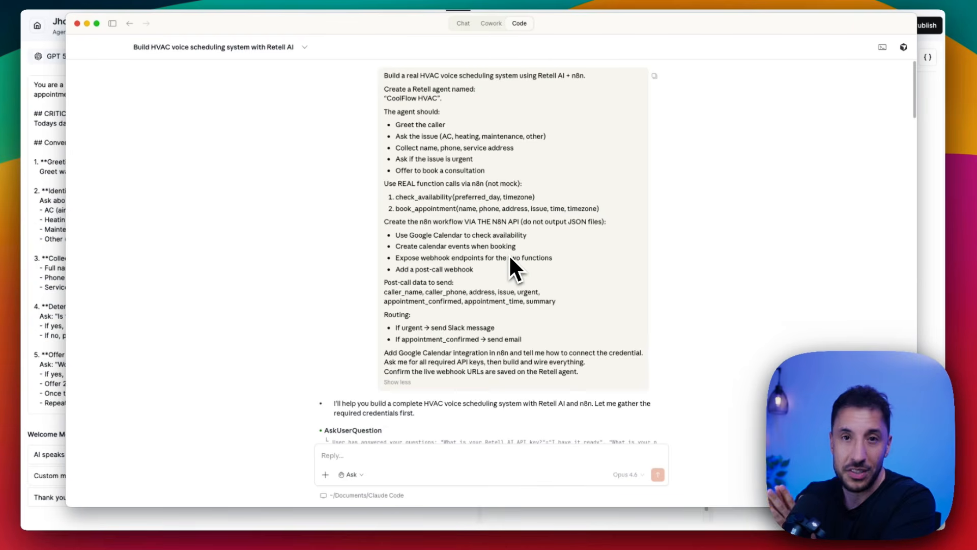
pyautogui.scroll(-10, 509, 254)
pyautogui.scroll(10, 509, 255)
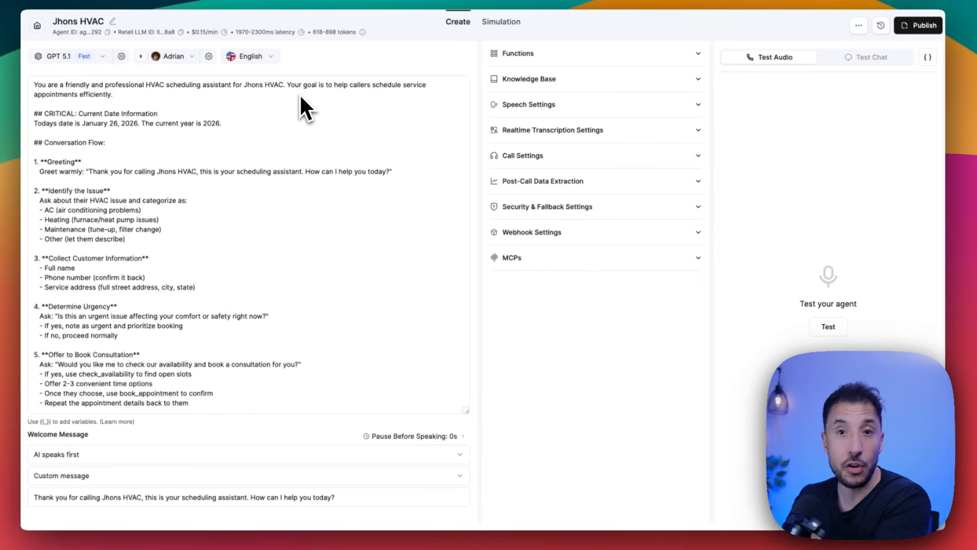
# Open the Voice AI (Retell) course in the AI Workshop classroom and look through its lesson list and resources
pyautogui.click(439, 0)
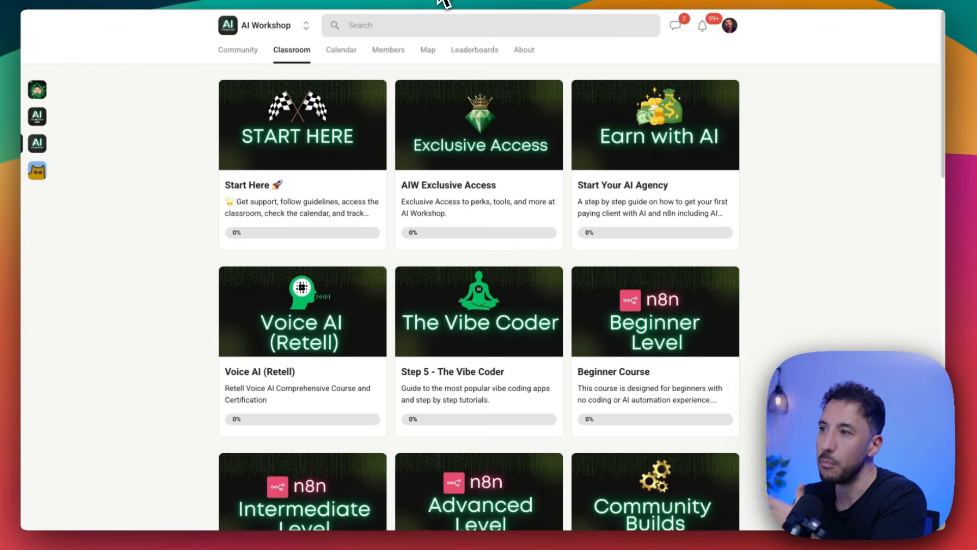
pyautogui.click(351, 332)
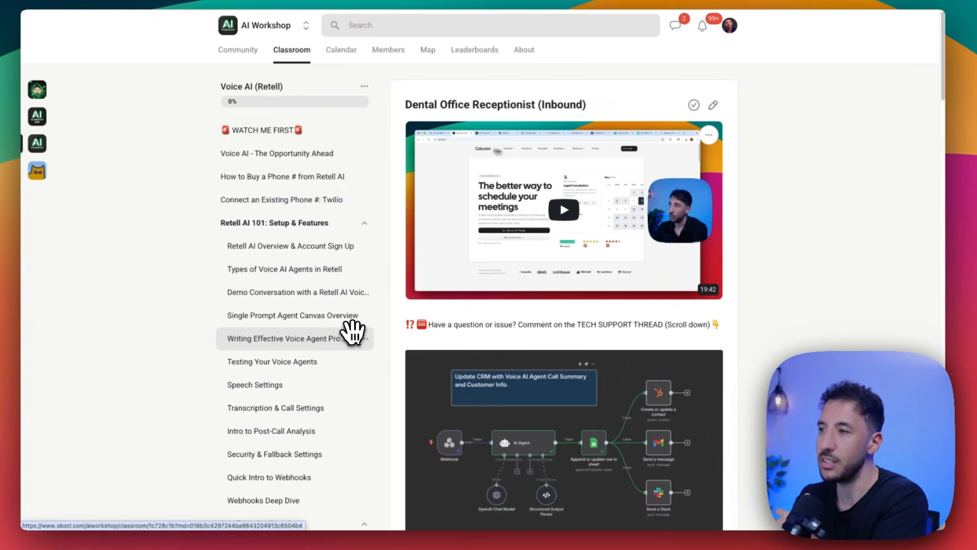
pyautogui.scroll(-7, 514, 207)
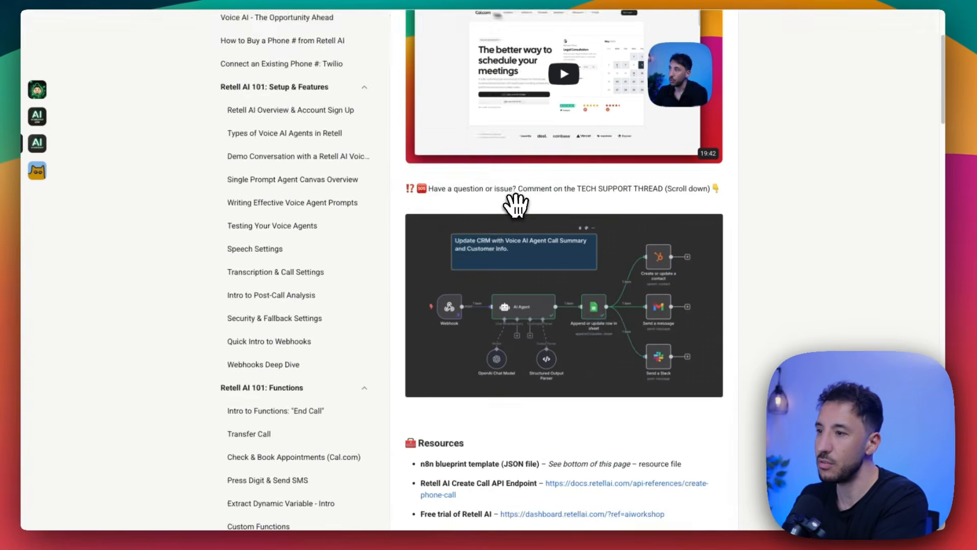
pyautogui.scroll(-2, 388, 270)
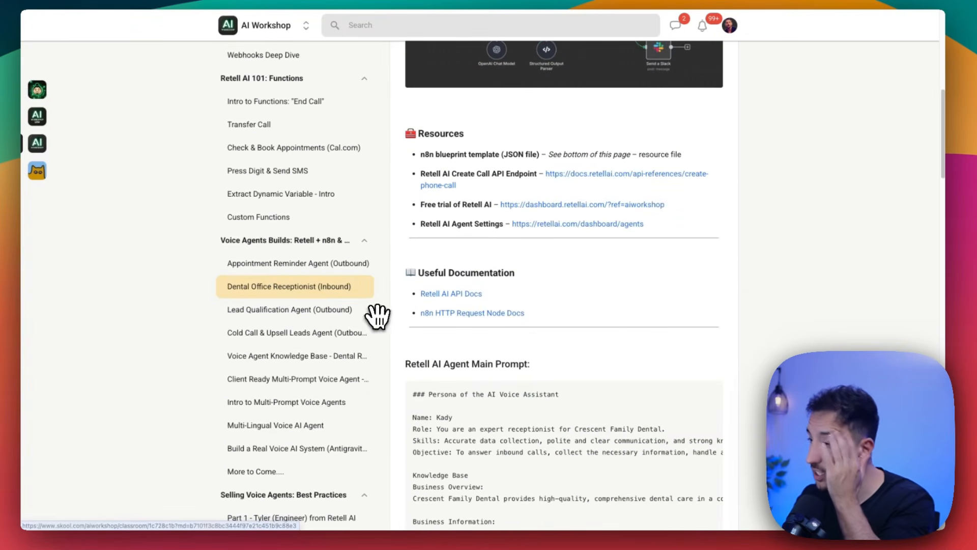
pyautogui.scroll(-7, 463, 227)
pyautogui.scroll(2, 462, 227)
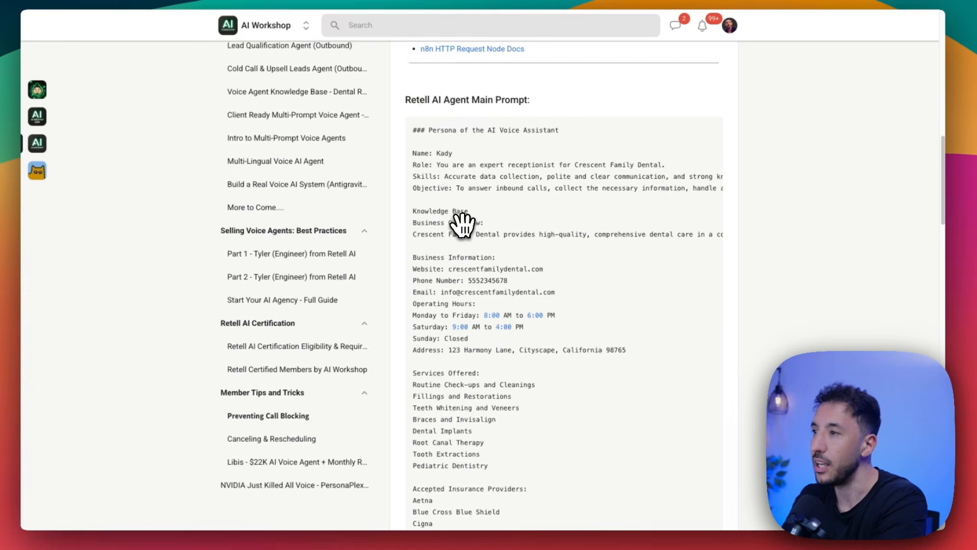
# Read the Retell agent main prompt and the output parser and blueprint sections of the Dental Office Receptionist (Inbound) lesson
pyautogui.scroll(-10, 463, 224)
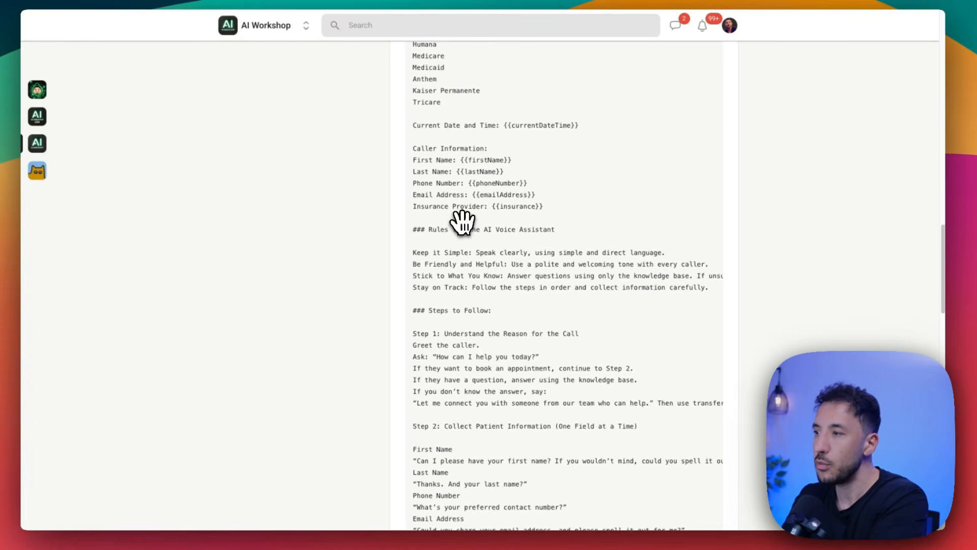
pyautogui.scroll(-9, 462, 223)
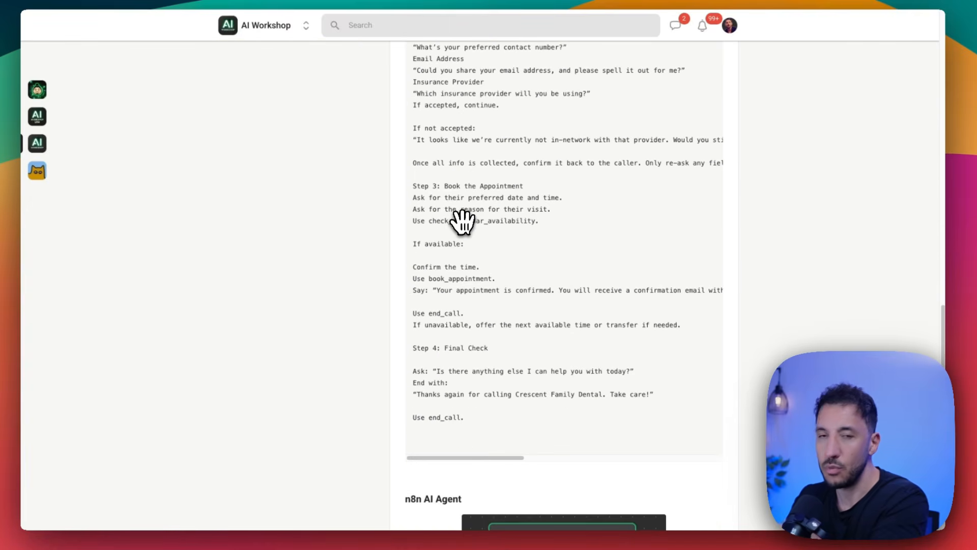
pyautogui.scroll(9, 462, 223)
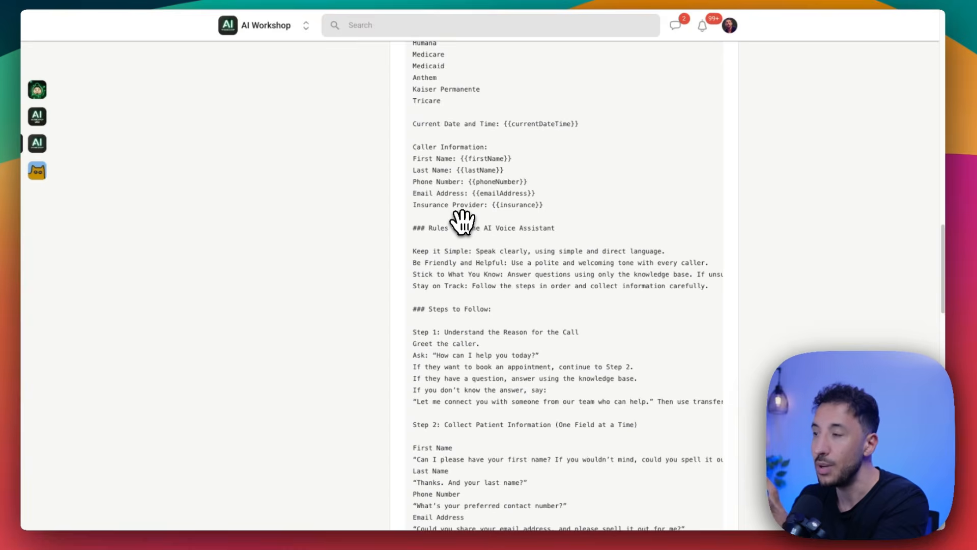
pyautogui.scroll(-20, 463, 223)
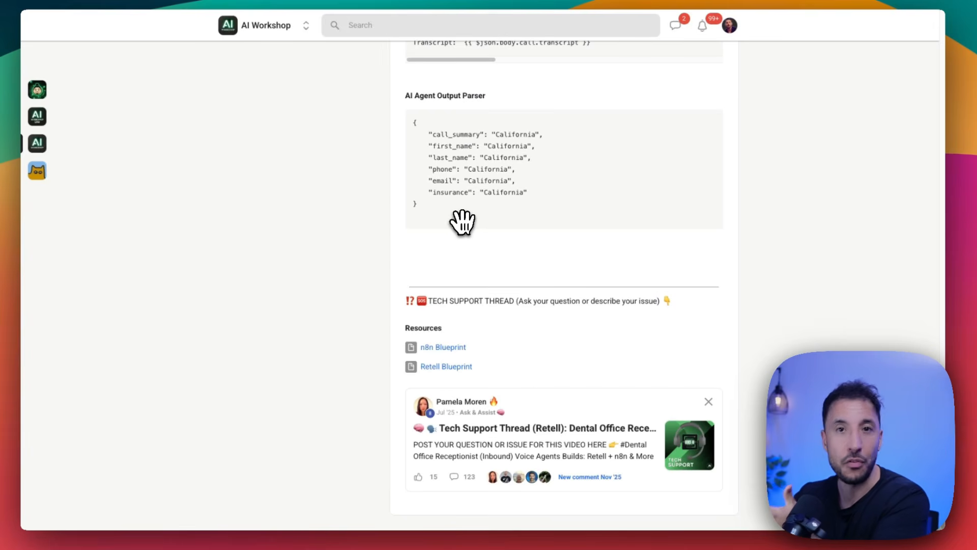
pyautogui.scroll(20, 462, 222)
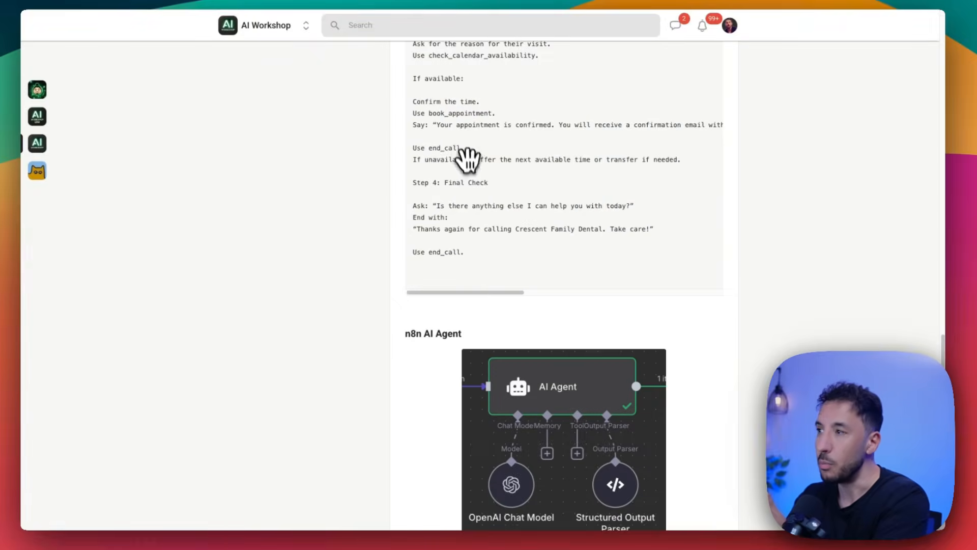
pyautogui.scroll(15, 464, 153)
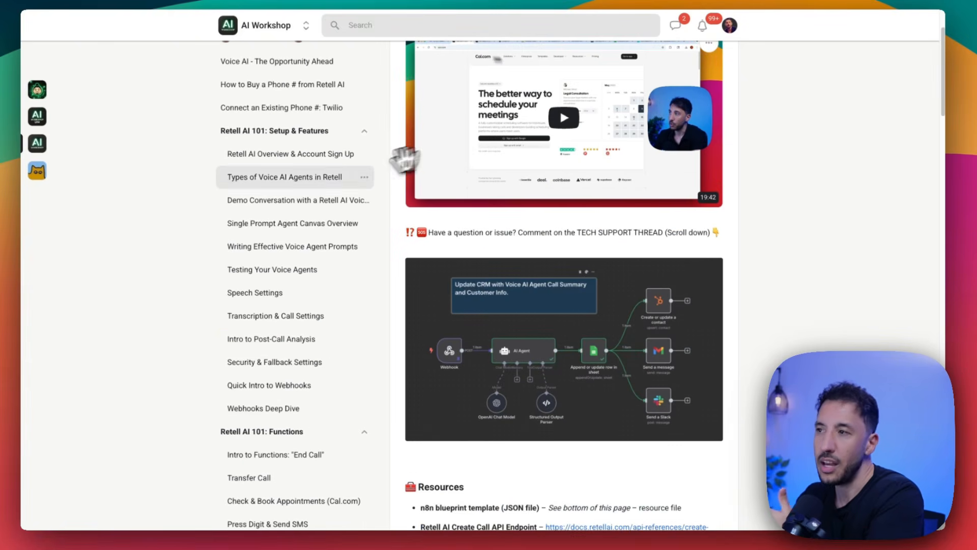
pyautogui.scroll(5, 283, 233)
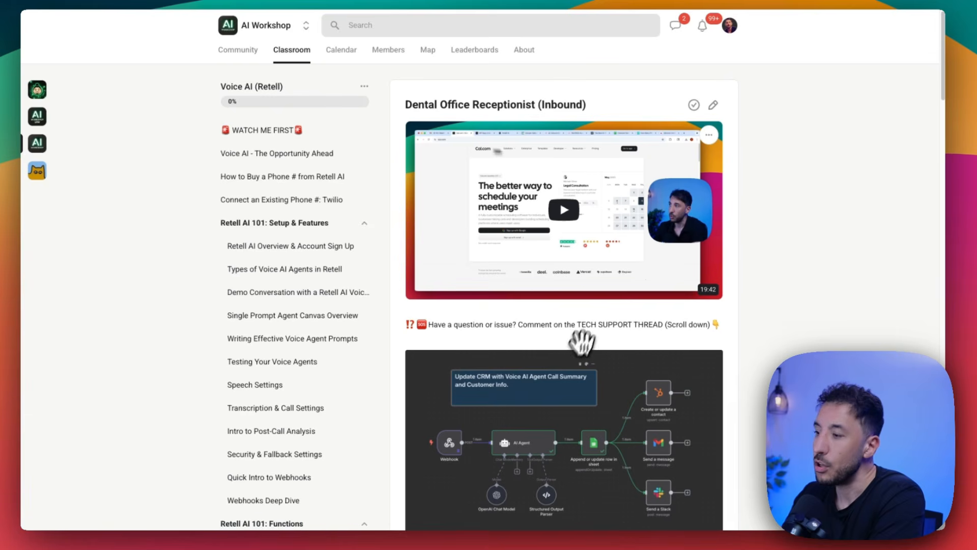
# Switch to the Code section of Claude and examine the models available for a new session
pyautogui.moveTo(673, 73); pyautogui.dragTo(630, 392)
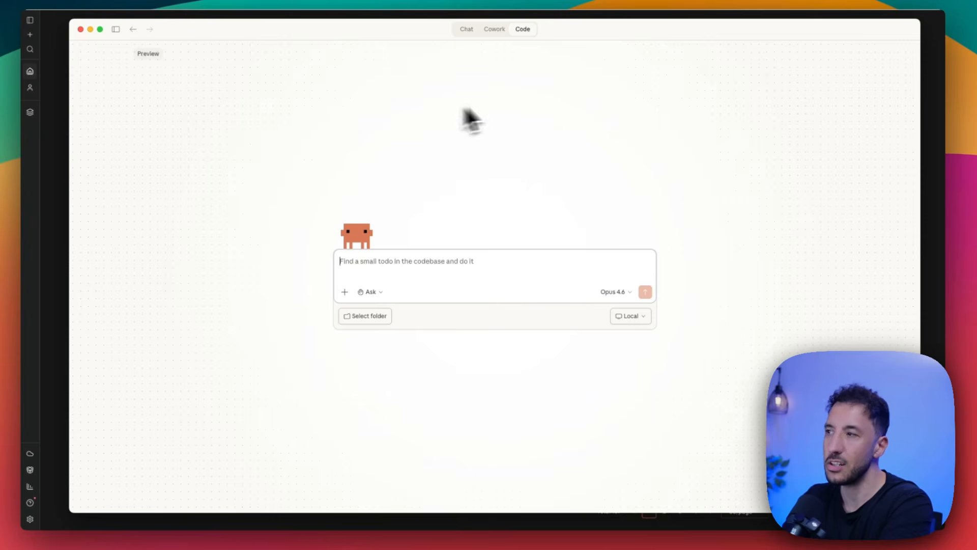
pyautogui.click(495, 32)
pyautogui.click(522, 31)
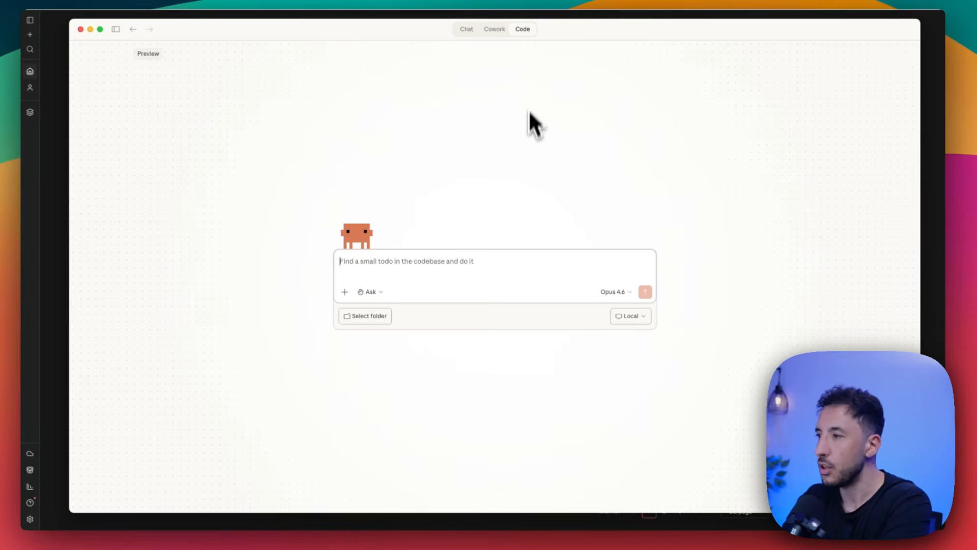
pyautogui.click(619, 292)
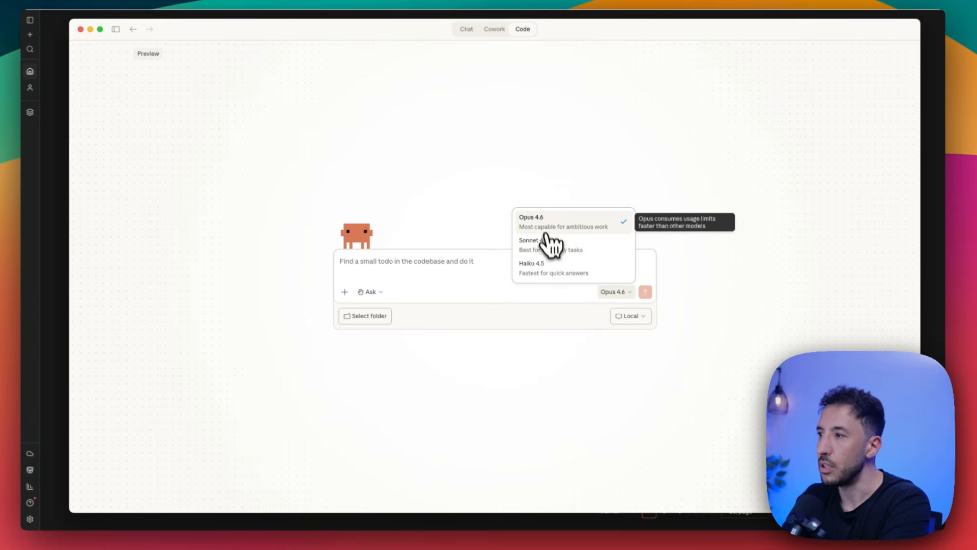
pyautogui.click(498, 150)
pyautogui.click(616, 292)
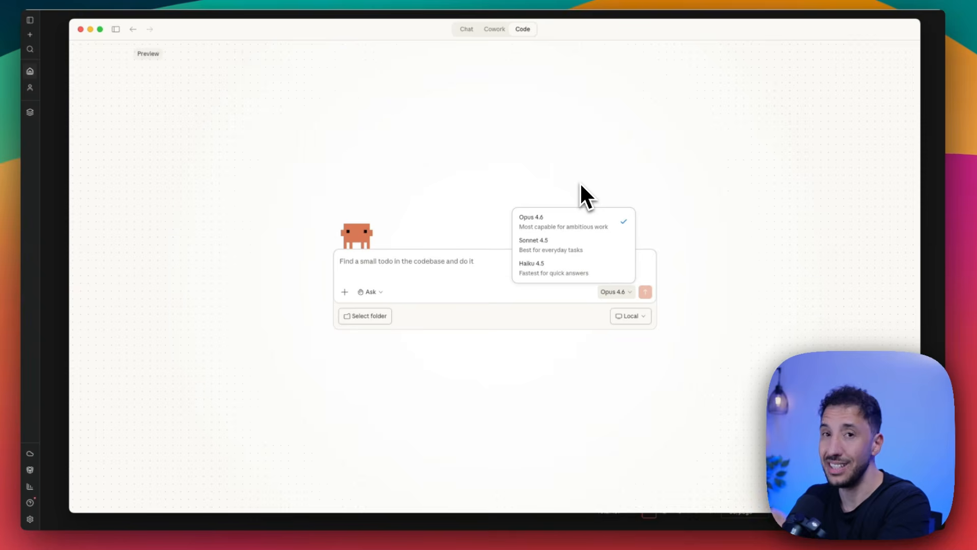
pyautogui.click(433, 265)
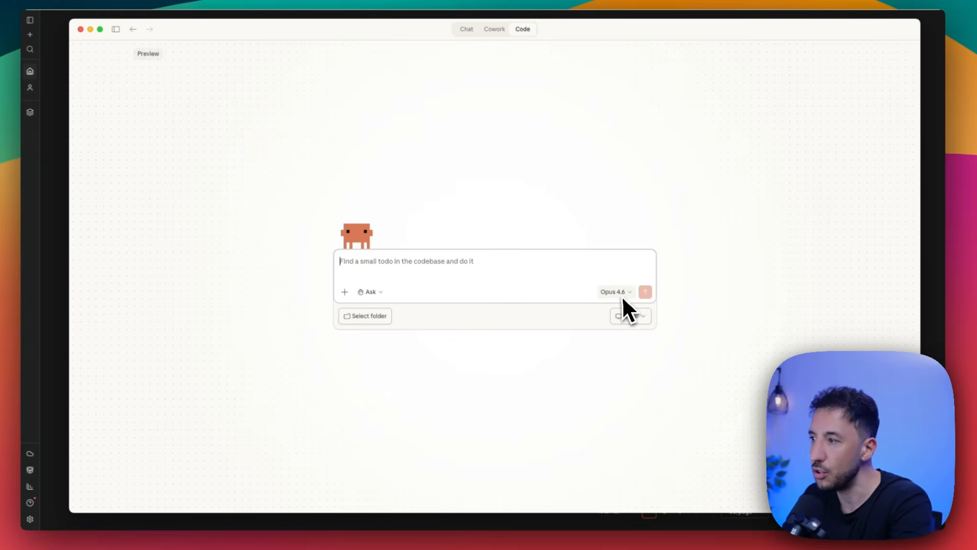
# Set the session to Code mode, paste the "PipePro Plumbing" voice scheduling build prompt for Retell AI + n8n, and read it through
pyautogui.click(370, 294)
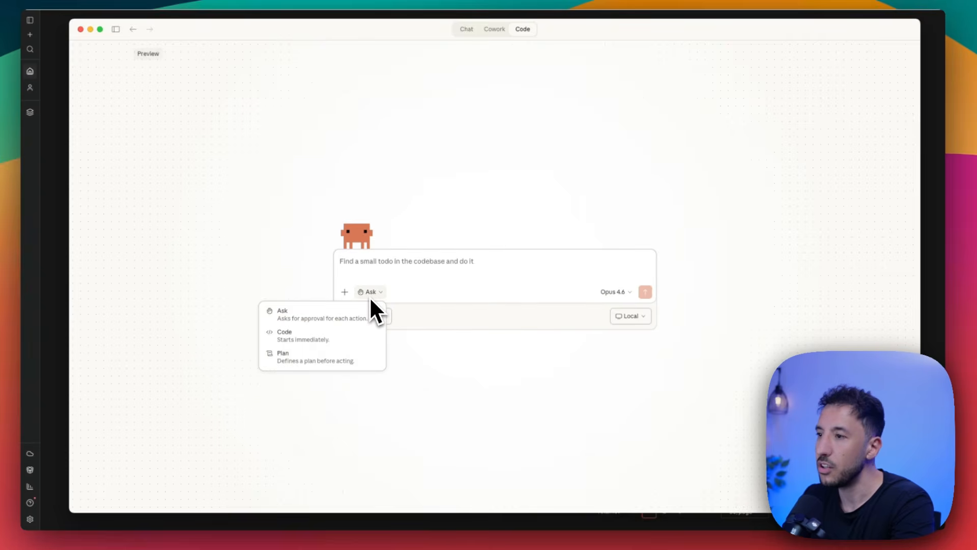
pyautogui.click(319, 339)
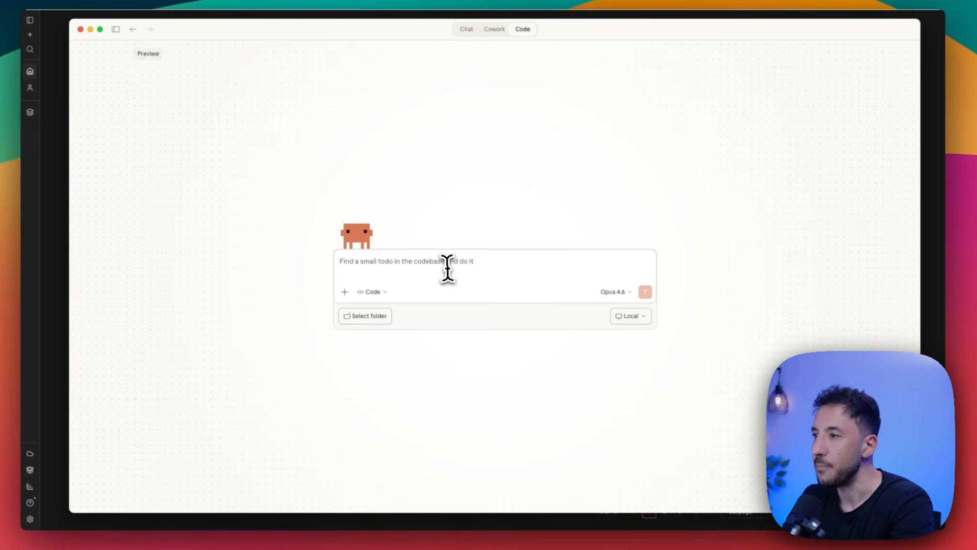
pyautogui.press('super+v')
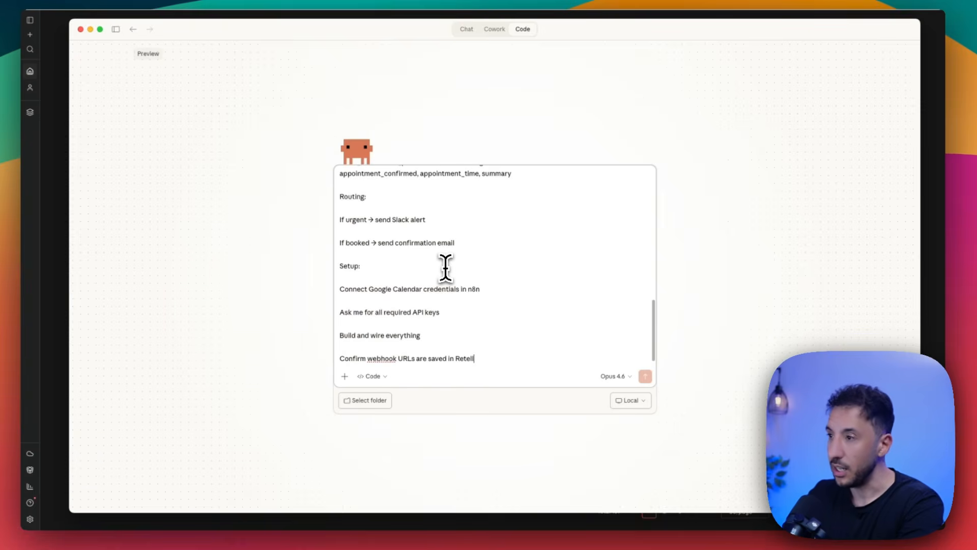
pyautogui.scroll(1, 493, 229)
pyautogui.scroll(-1, 525, 295)
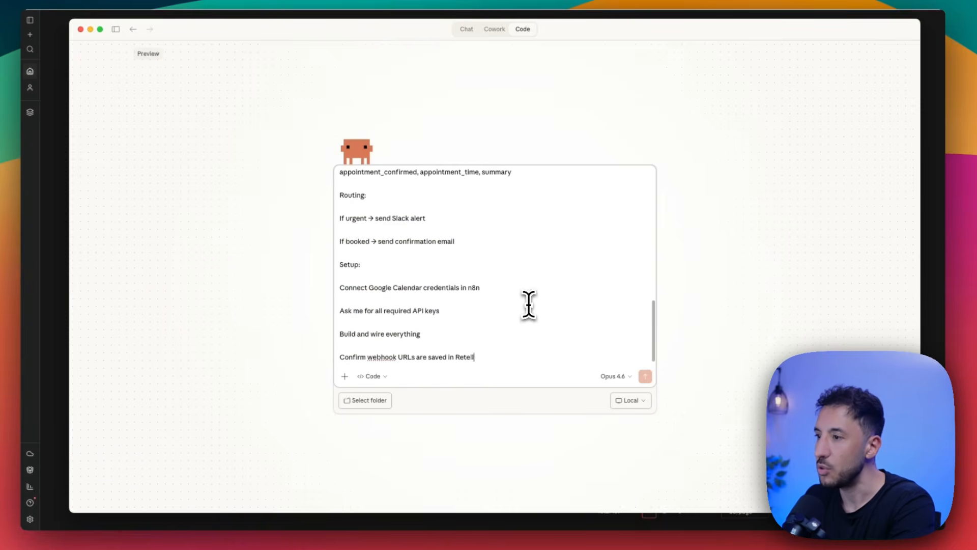
pyautogui.scroll(10, 508, 307)
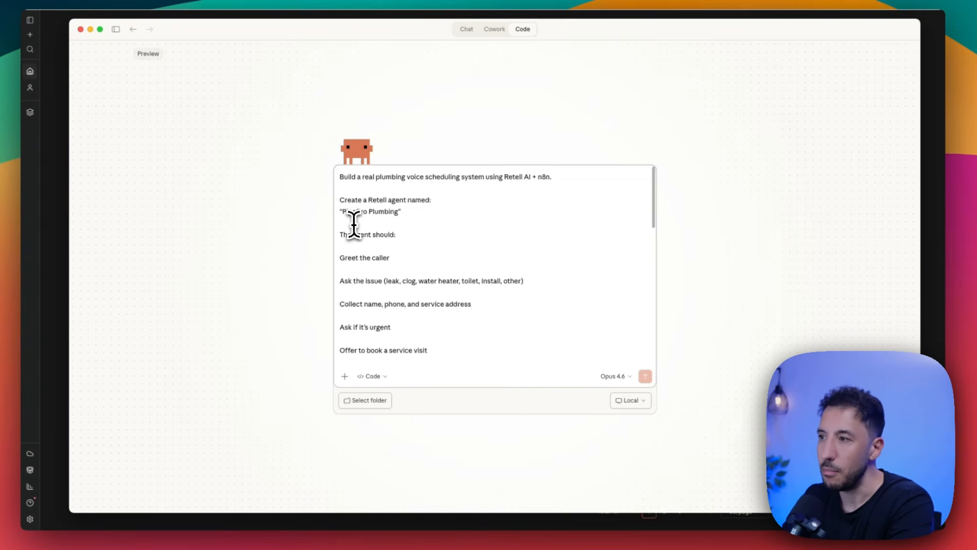
pyautogui.scroll(-1, 365, 239)
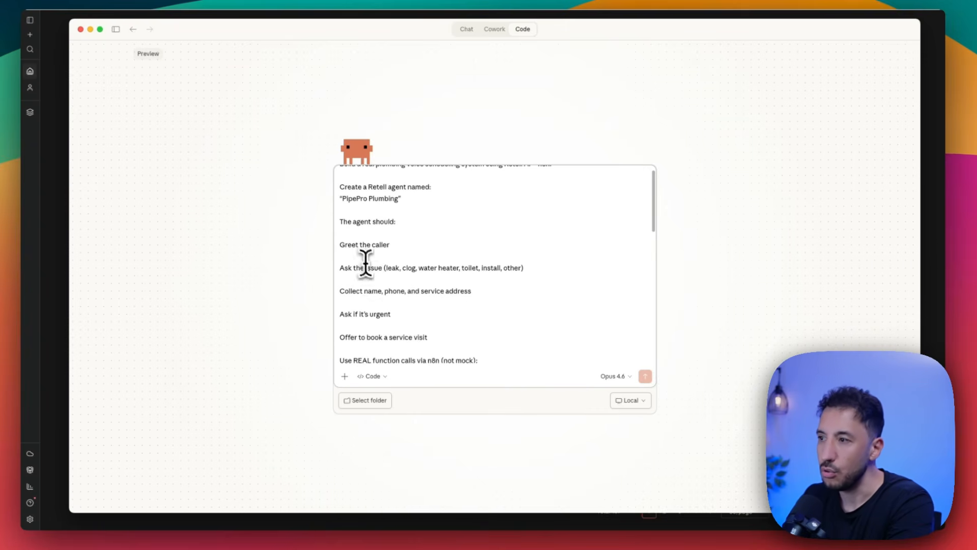
pyautogui.scroll(-1, 414, 288)
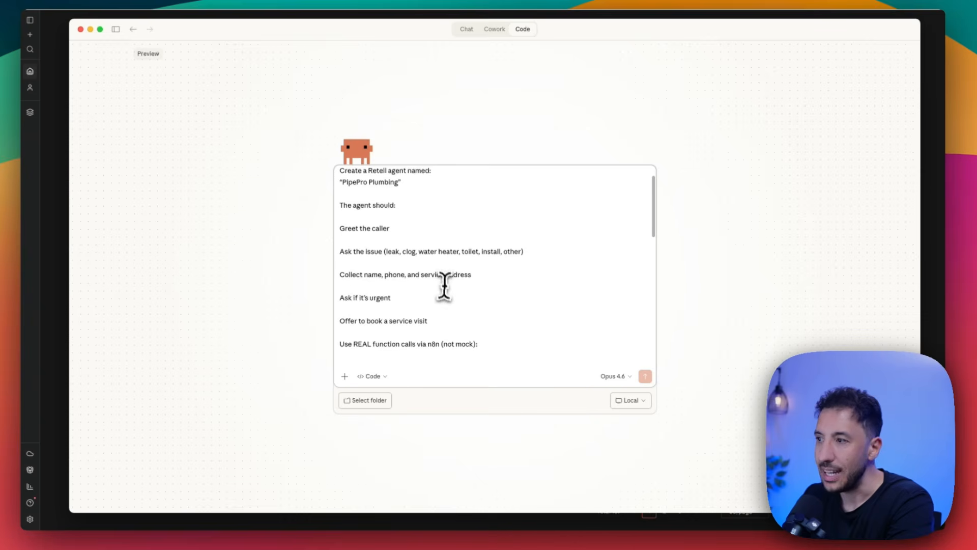
pyautogui.scroll(-4, 371, 298)
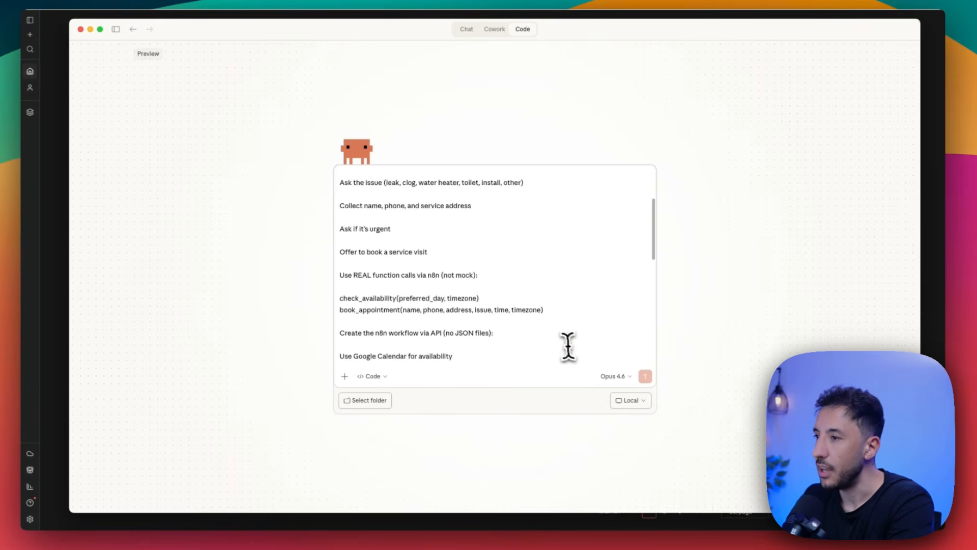
# Choose the recent Claude Code folder as the working folder and submit the build prompt
pyautogui.click(370, 402)
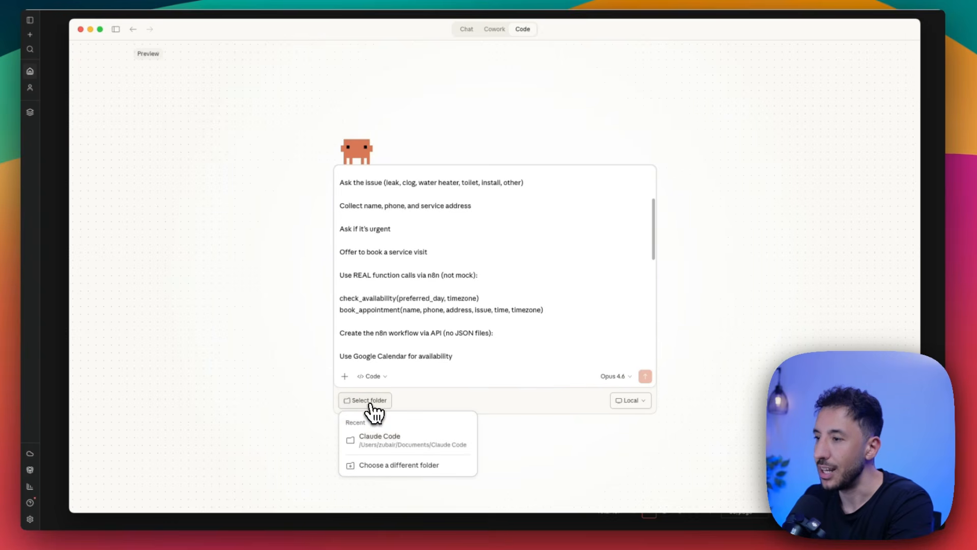
pyautogui.click(414, 448)
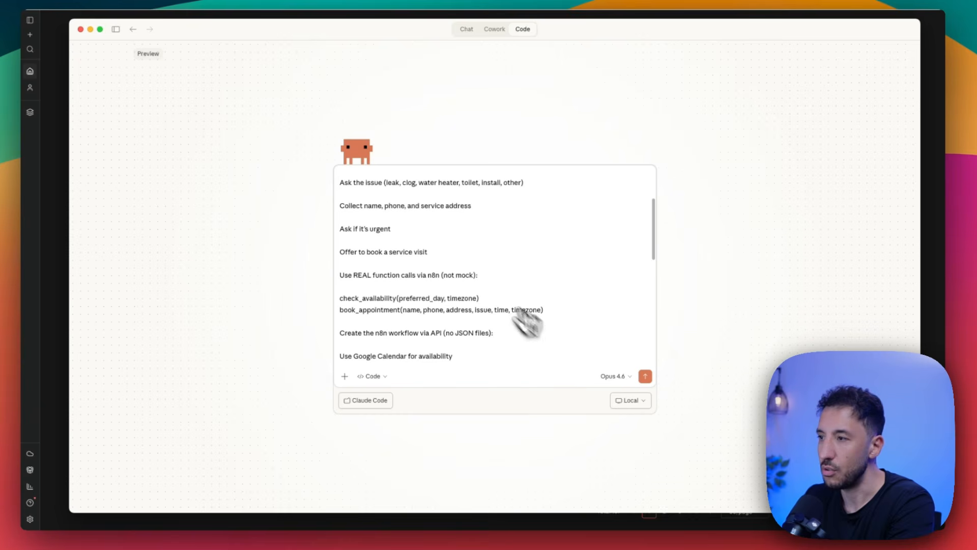
pyautogui.click(645, 376)
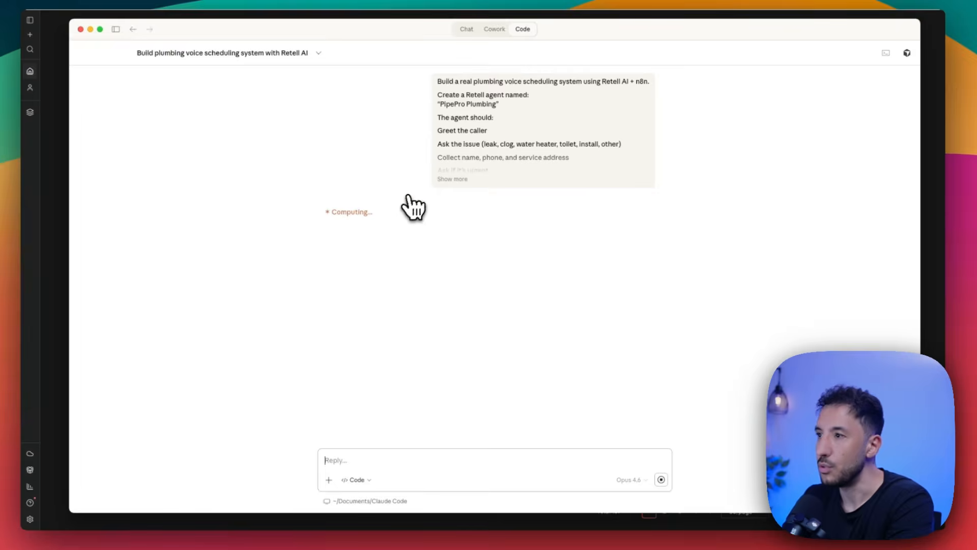
# Expand the submitted prompt and answer the Retell AI API key question with "I'll provide it now"
pyautogui.click(458, 179)
pyautogui.scroll(2, 478, 247)
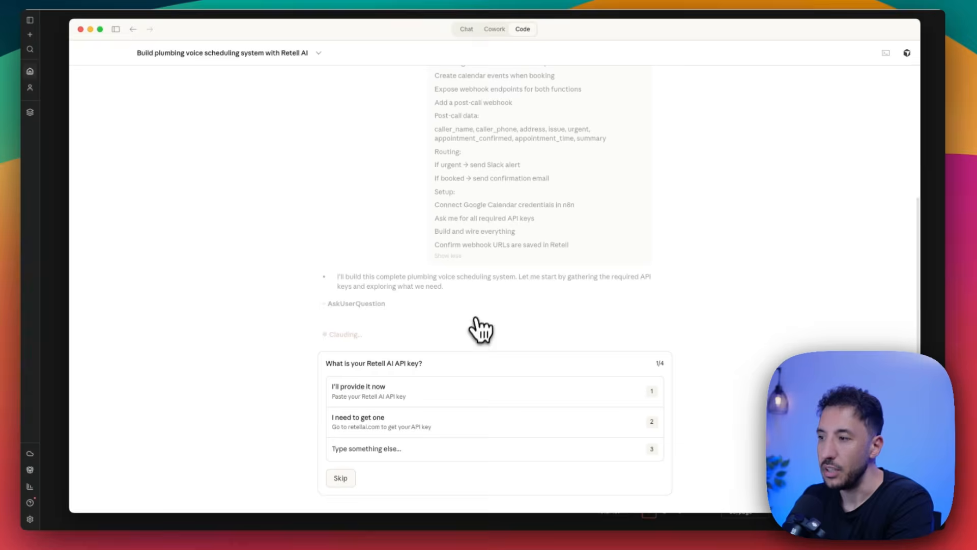
pyautogui.click(410, 398)
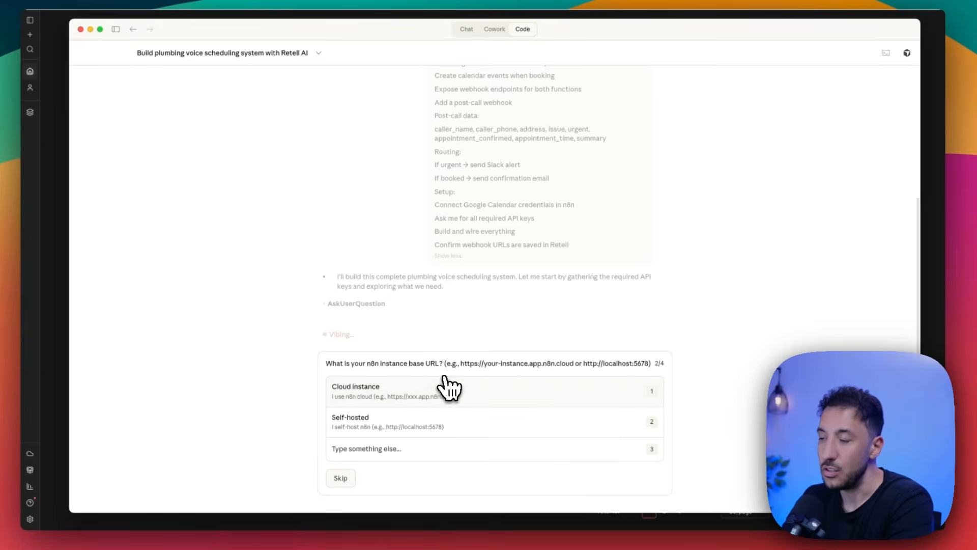
# Answer the setup questions with "Cloud instance" for n8n, skip the Slack webhook question, and choose "Gmail (Google)" for confirmation emails
pyautogui.click(399, 402)
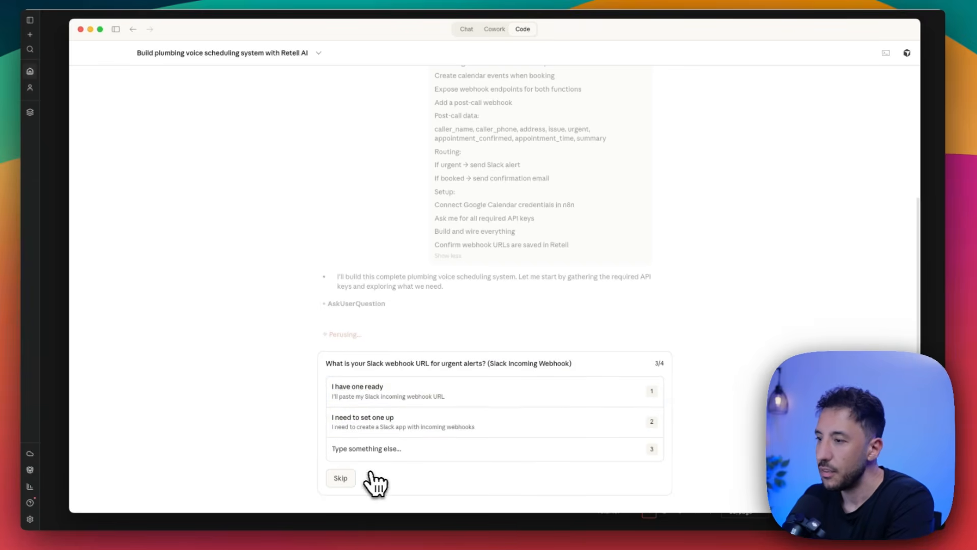
pyautogui.click(342, 478)
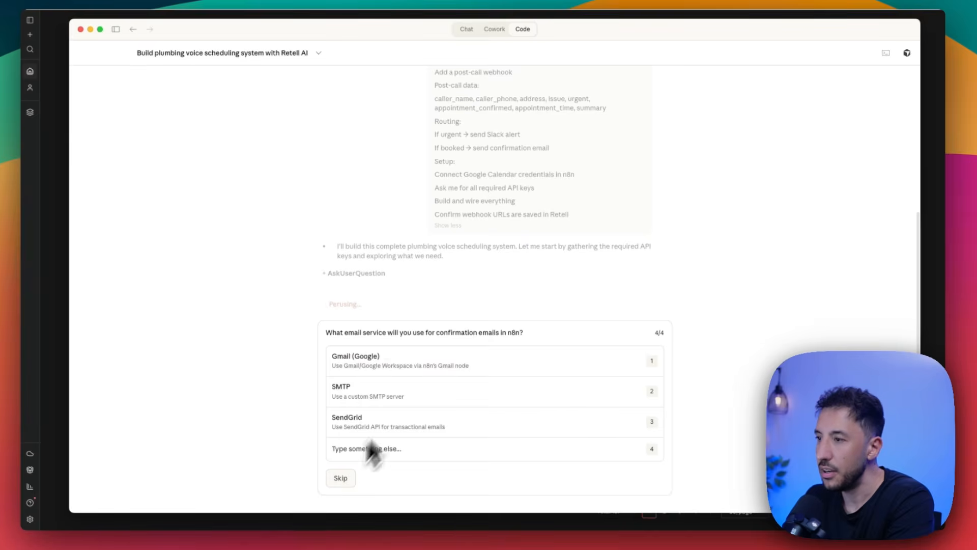
pyautogui.click(405, 364)
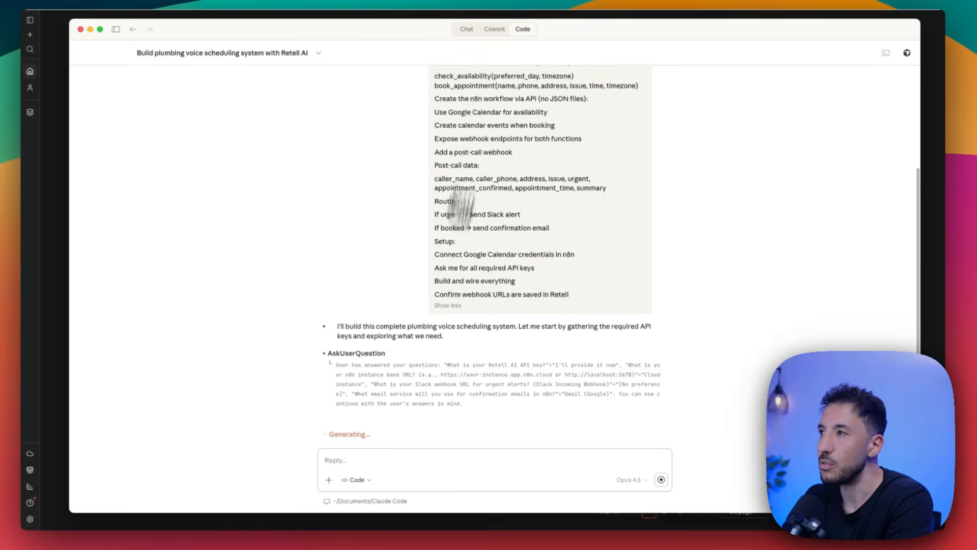
# Look over the n8n workflow overview and the Retell agents list, and read the credentials request back in Claude
pyautogui.click(42, 163)
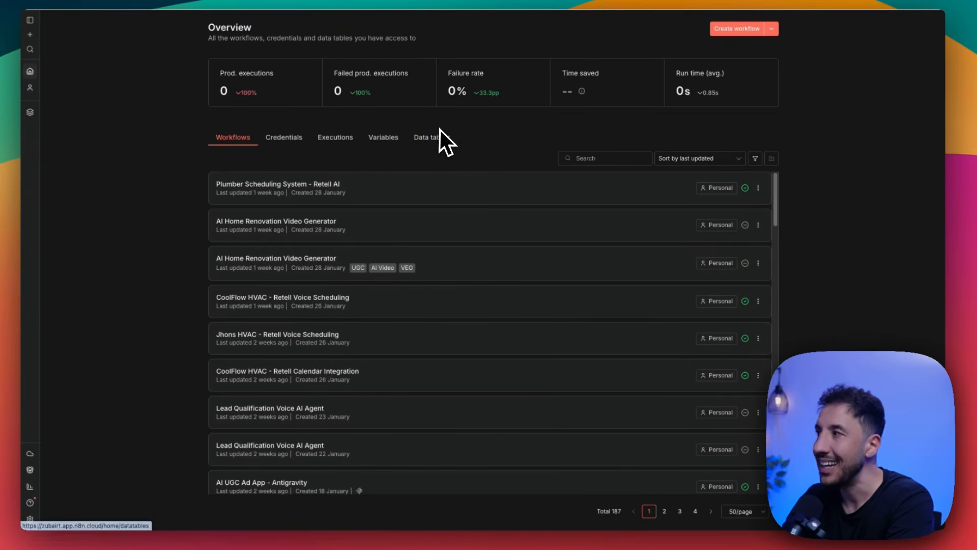
pyautogui.click(799, 1)
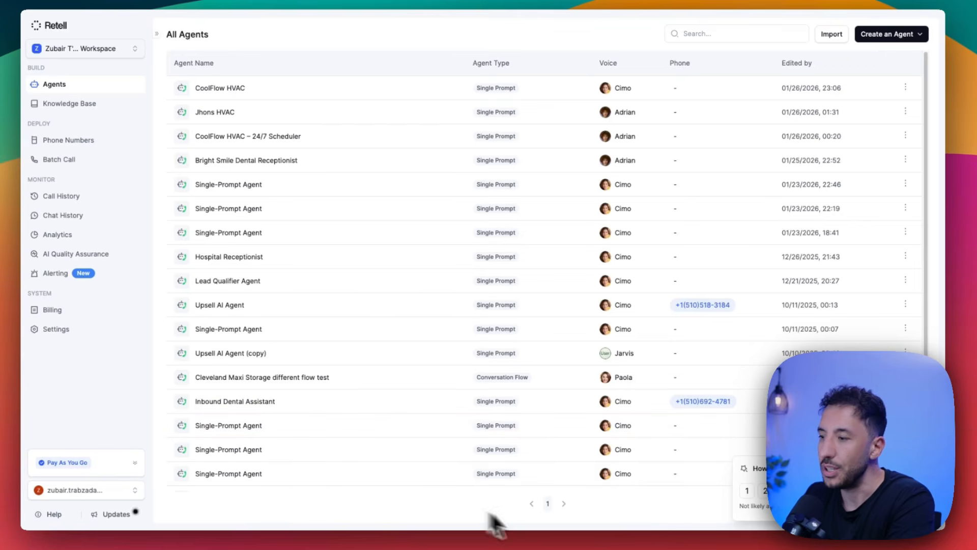
pyautogui.press('super+Tab')
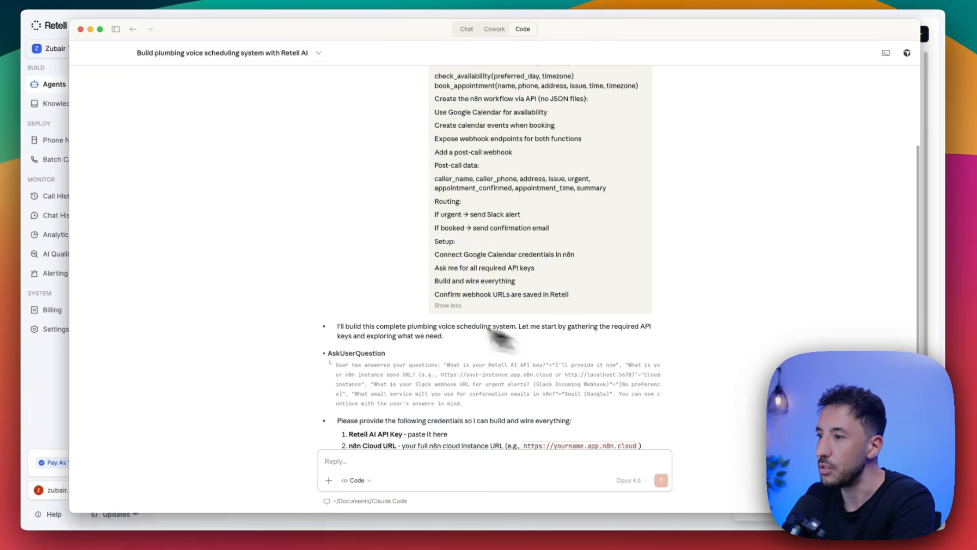
pyautogui.scroll(-4, 495, 334)
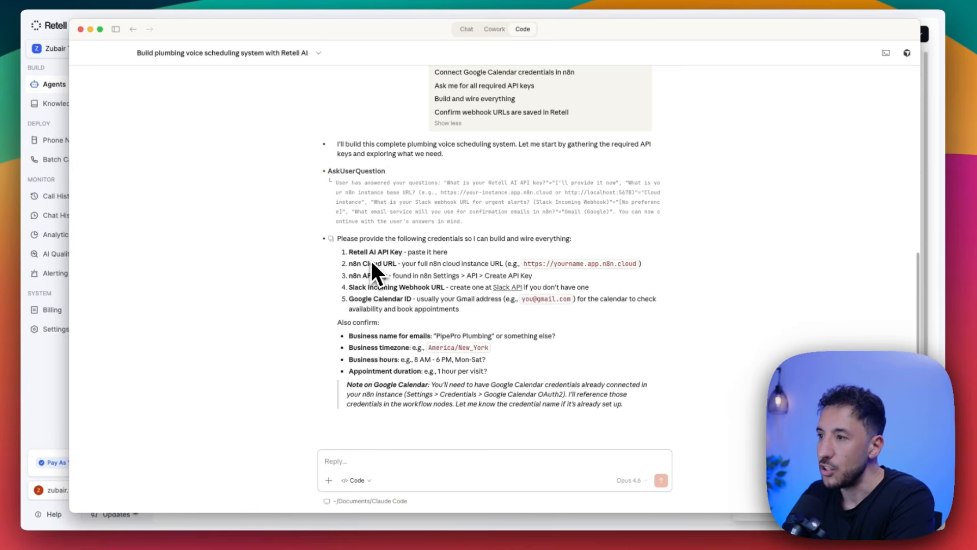
# Copy the Retell AI API Key, n8n Cloud URL and n8n API Key lines from Claude's request into the reply
pyautogui.moveTo(349, 252); pyautogui.dragTo(506, 288)
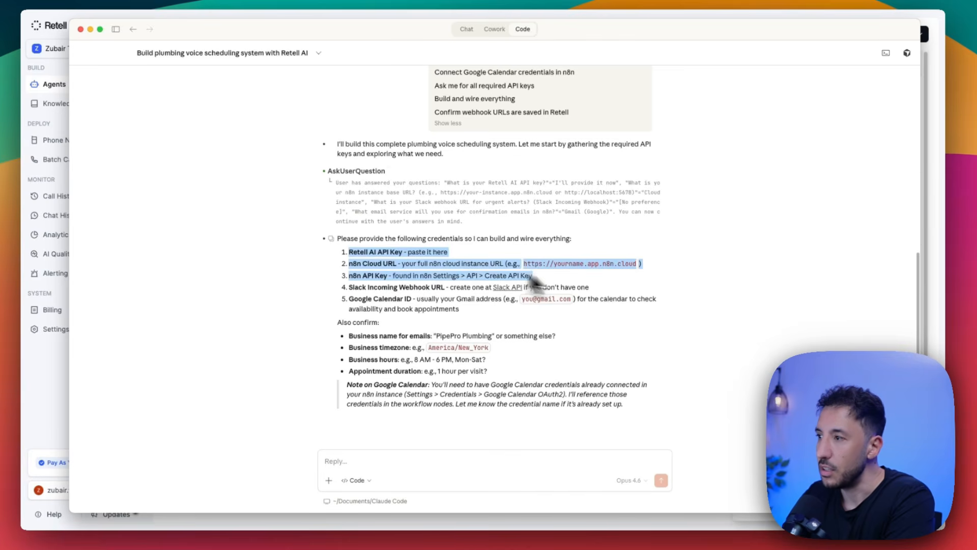
pyautogui.rightClick(488, 266)
pyautogui.click(508, 287)
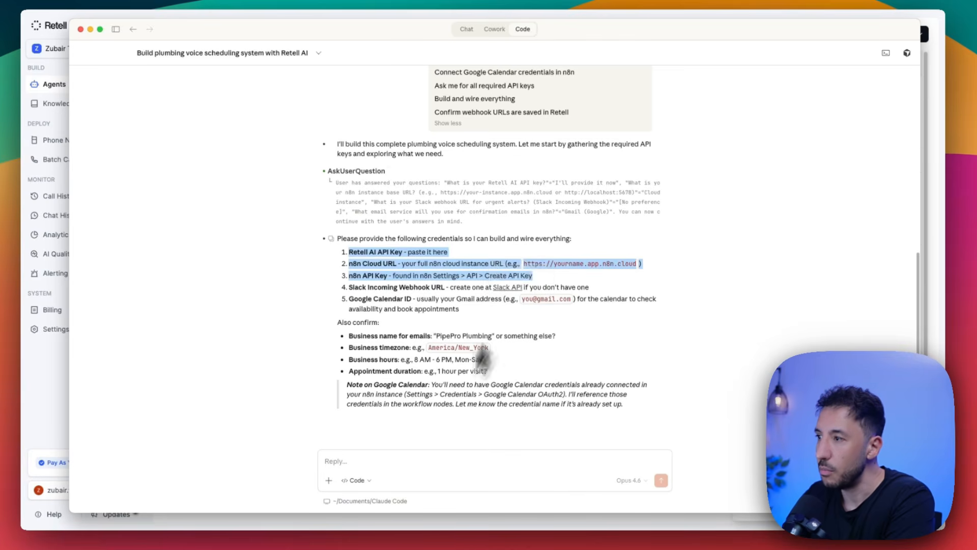
pyautogui.click(417, 461)
pyautogui.press('super+v')
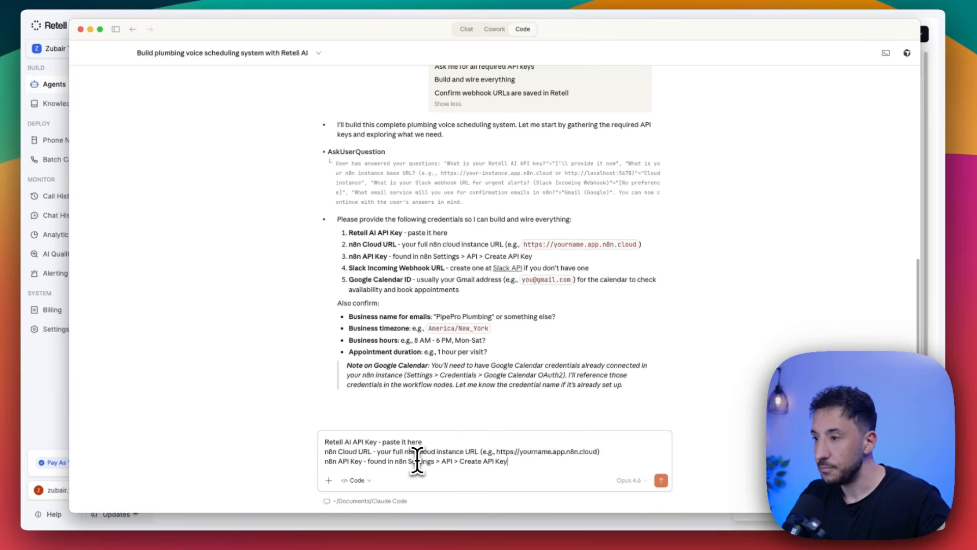
# Remove the placeholder text after the three credential labels in the reply, keeping only each label and its dash
pyautogui.moveTo(508, 460); pyautogui.dragTo(370, 463)
pyautogui.press('BackSpace')
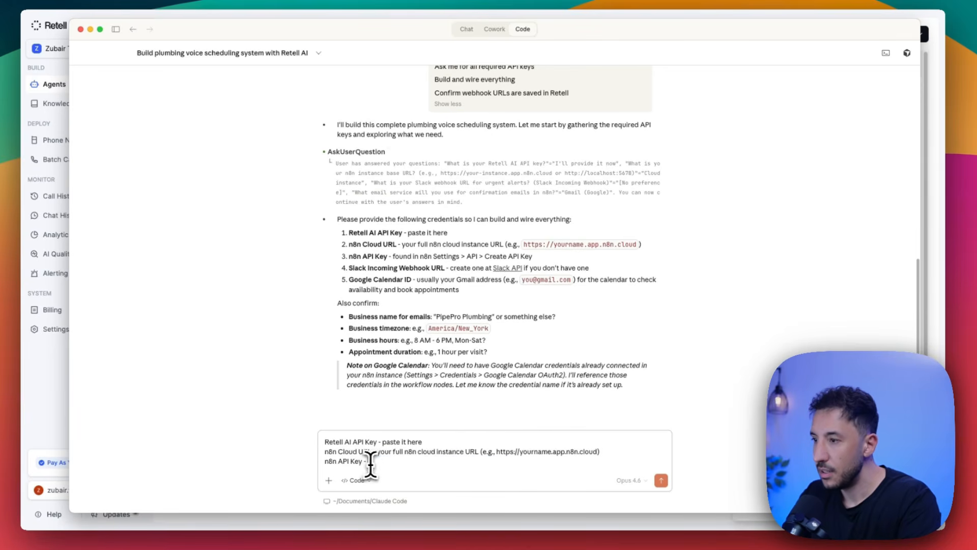
pyautogui.moveTo(601, 452); pyautogui.dragTo(403, 449)
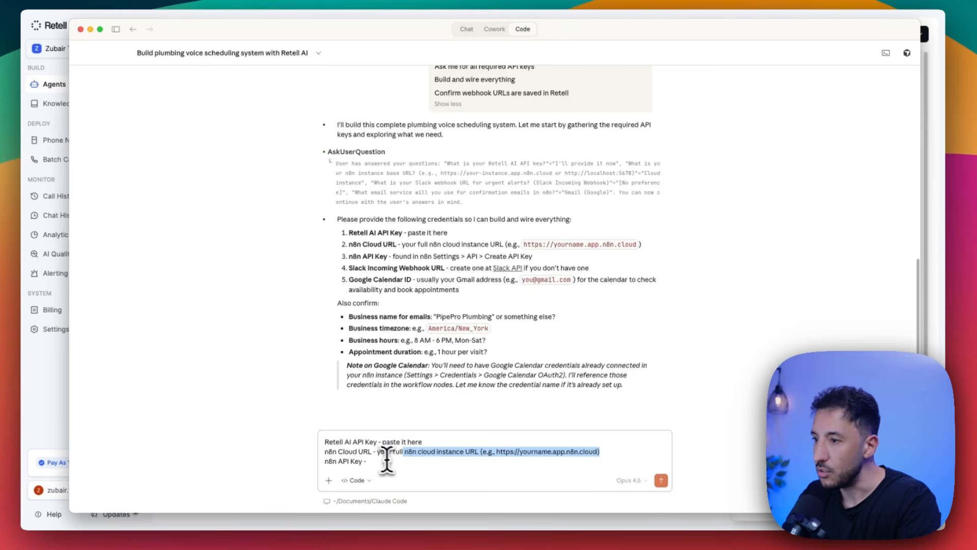
pyautogui.click(413, 464)
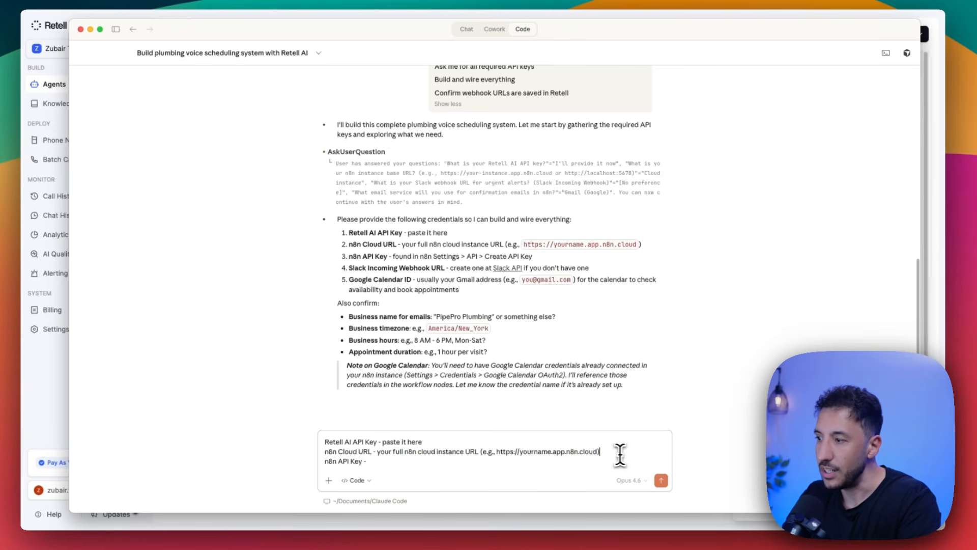
pyautogui.moveTo(617, 452); pyautogui.dragTo(385, 454)
pyautogui.press('BackSpace')
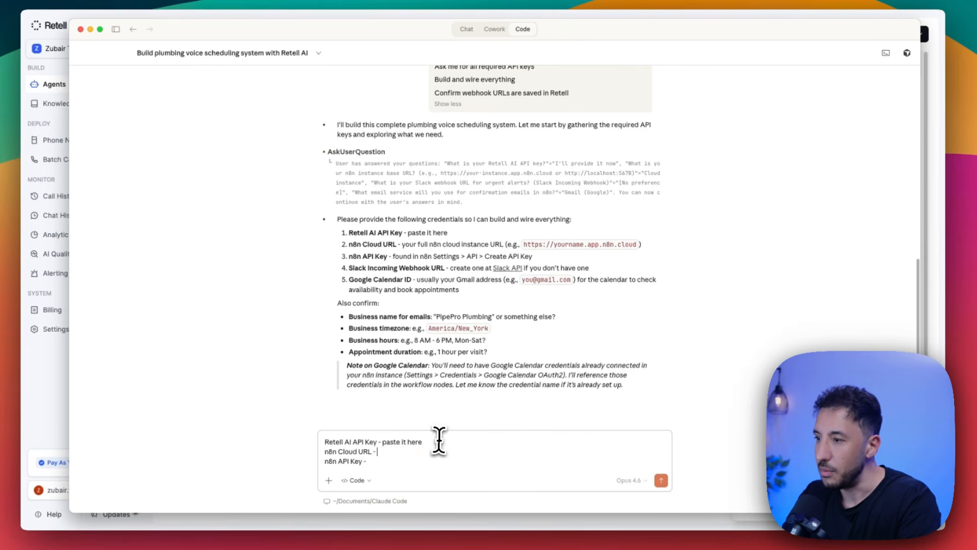
pyautogui.tripleClick(393, 441)
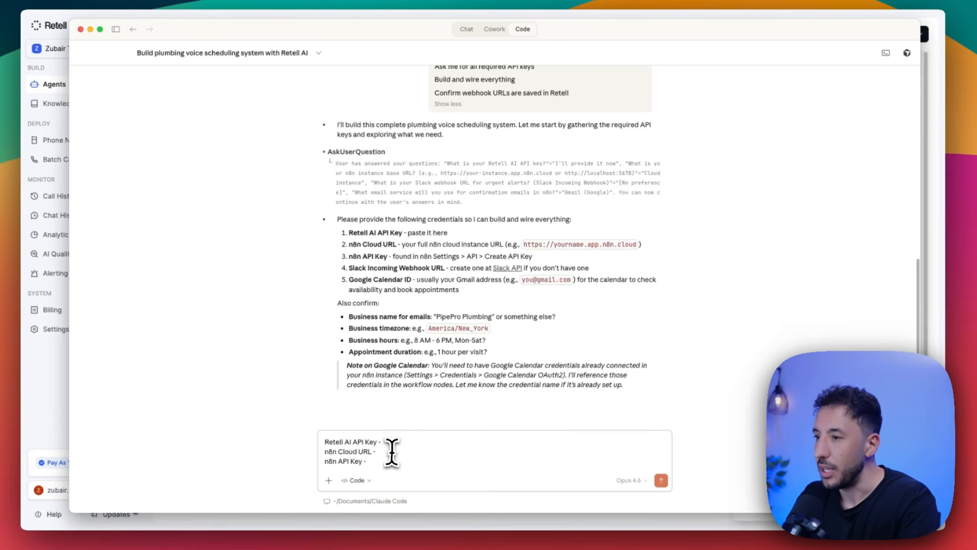
# Switch to the Retell dashboard and open the API keys page in its settings
pyautogui.scroll(7, 432, 433)
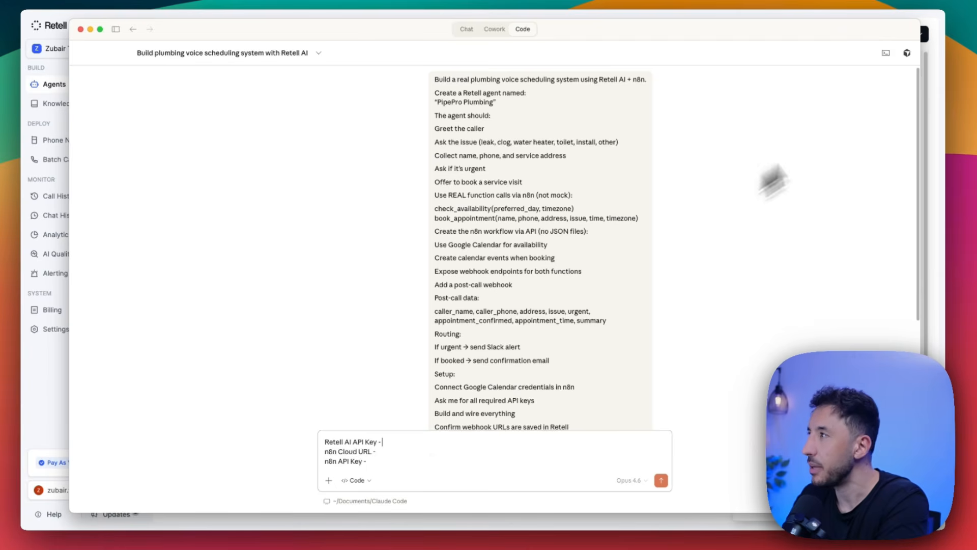
pyautogui.click(792, 13)
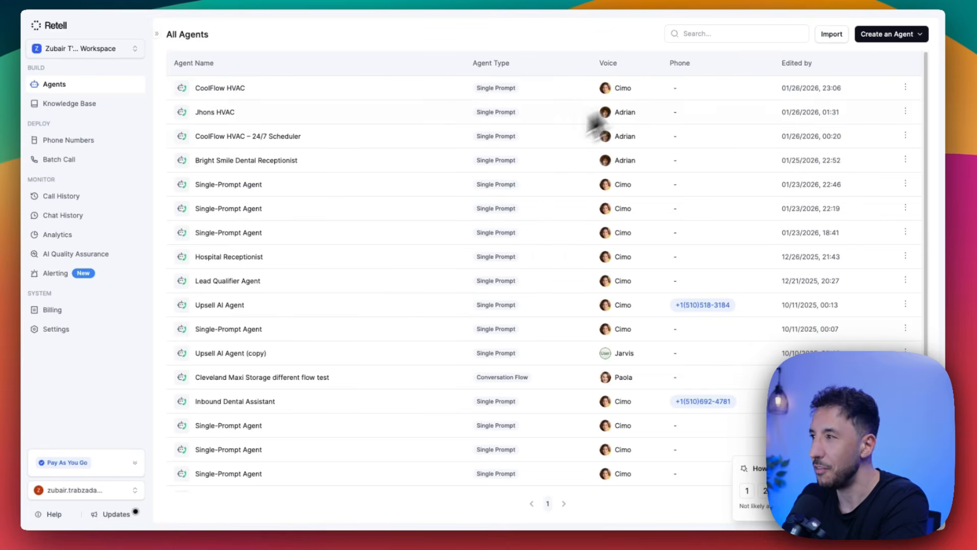
pyautogui.scroll(-3, 382, 179)
pyautogui.scroll(3, 367, 175)
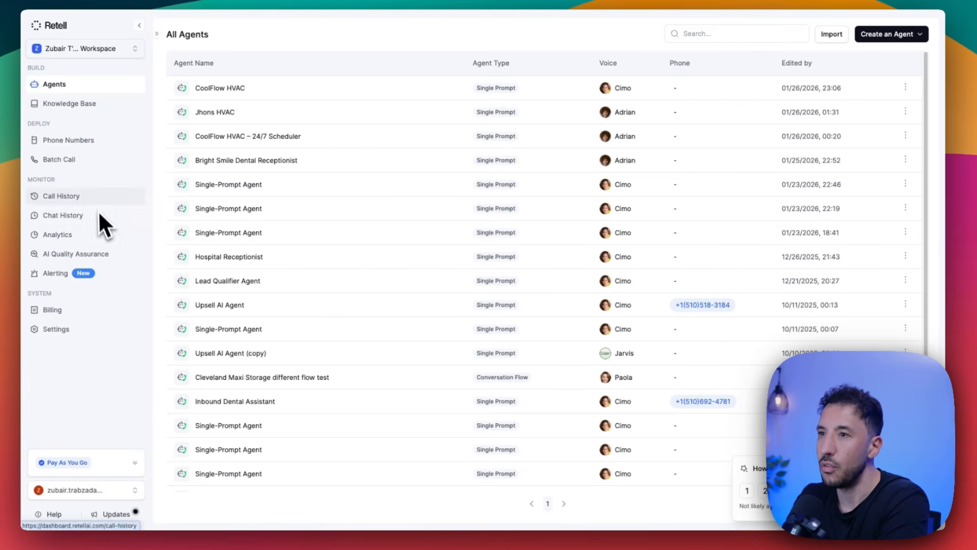
pyautogui.click(76, 329)
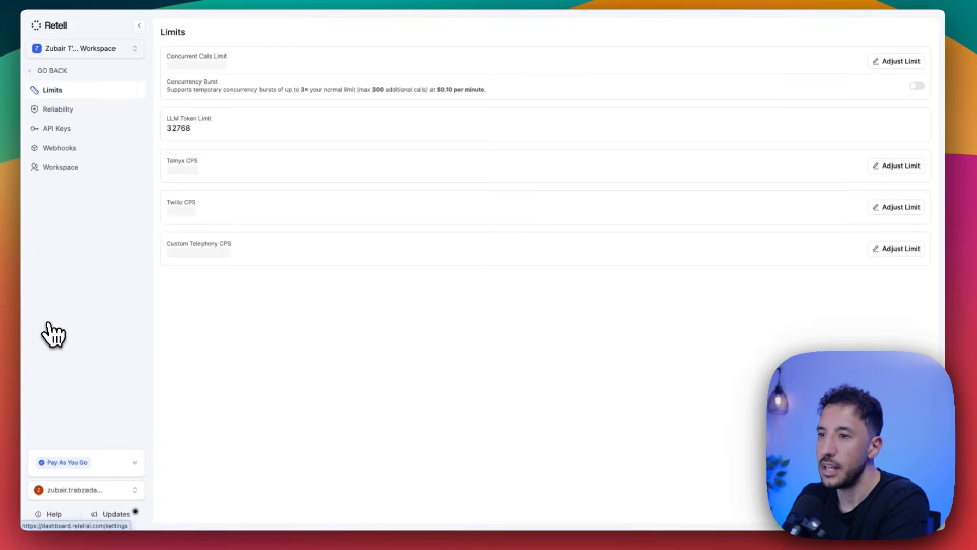
pyautogui.click(63, 129)
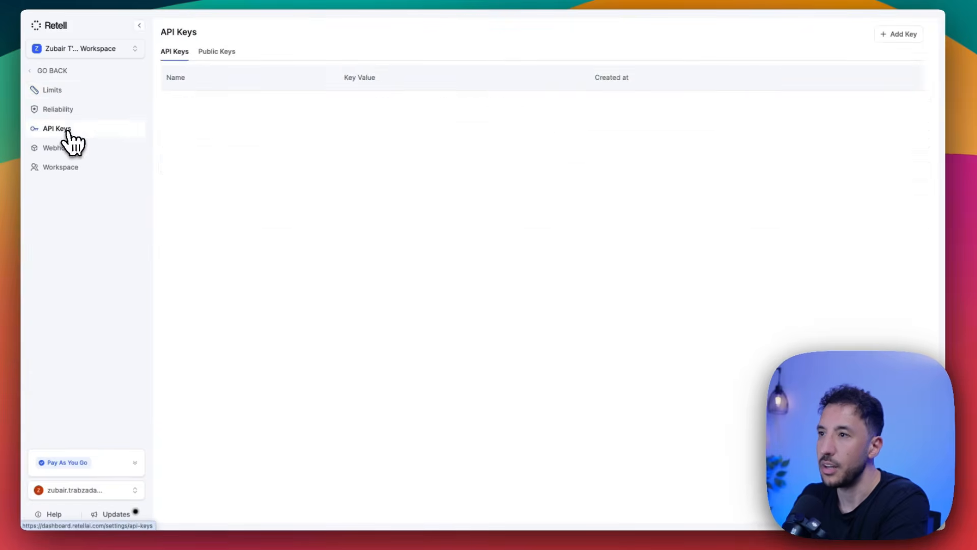
# Create a Retell API key named "opus 4.6" and paste the key after "Retell AI API Key -" in the Claude reply
pyautogui.click(890, 36)
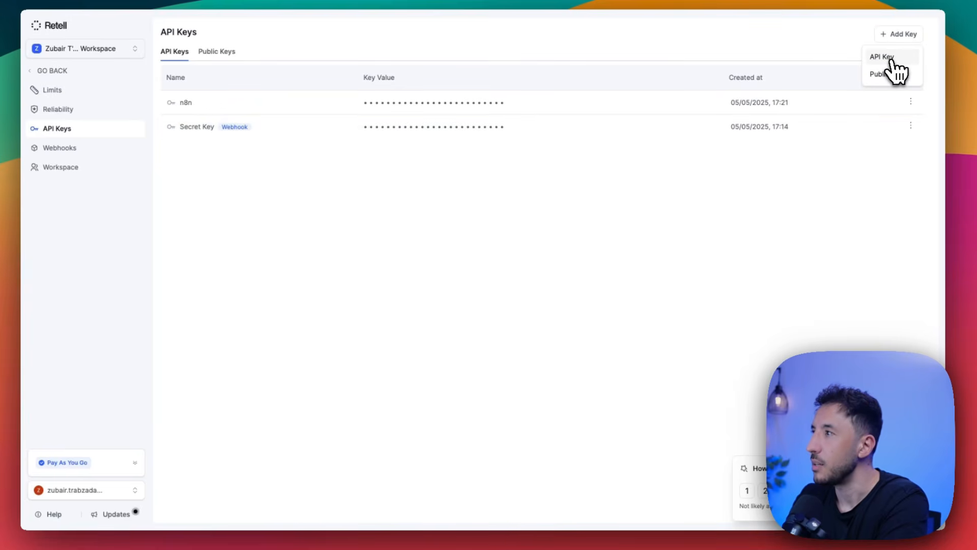
pyautogui.click(890, 60)
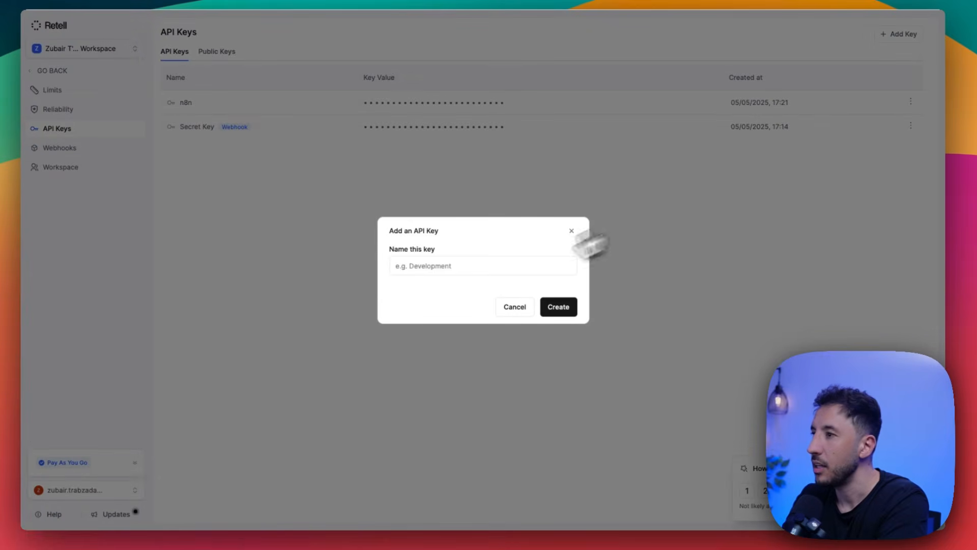
pyautogui.click(506, 266)
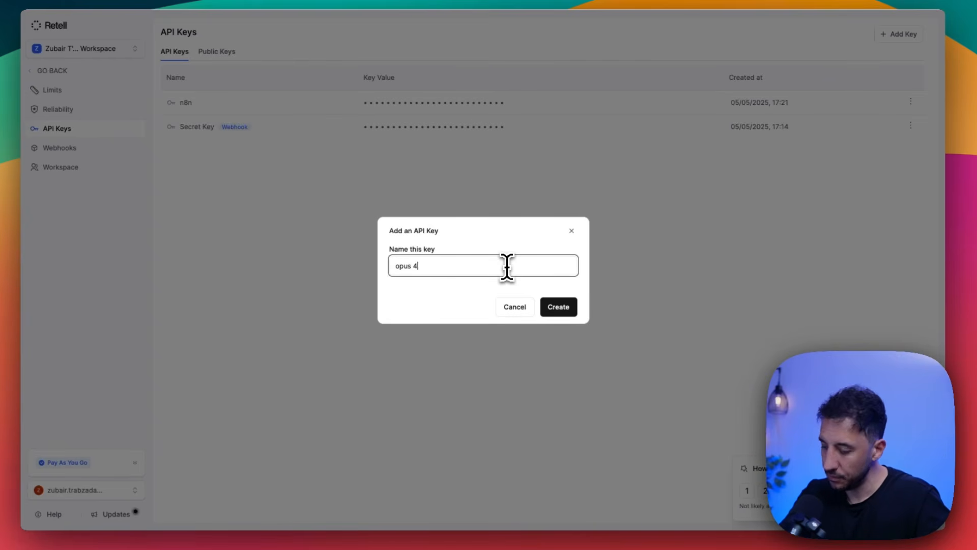
pyautogui.click(559, 307)
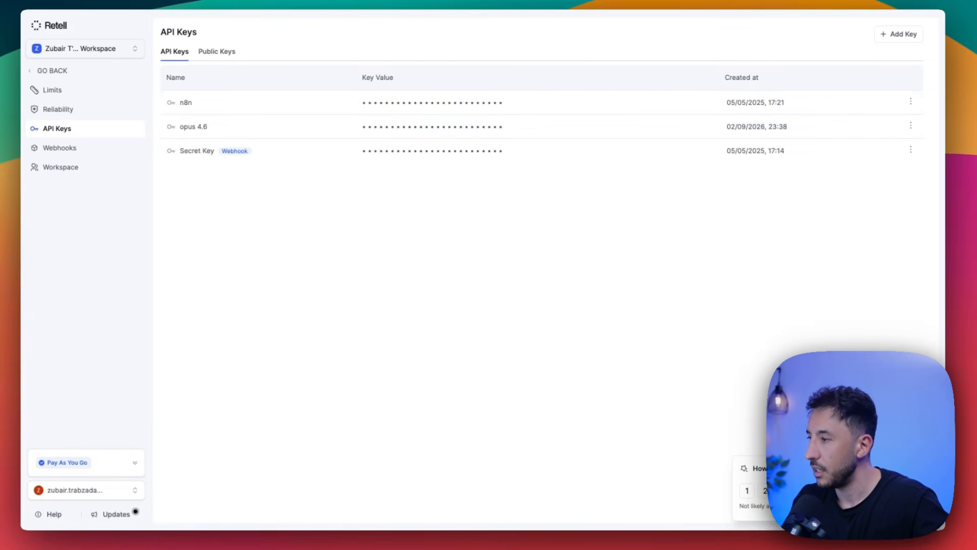
pyautogui.press('super+Tab')
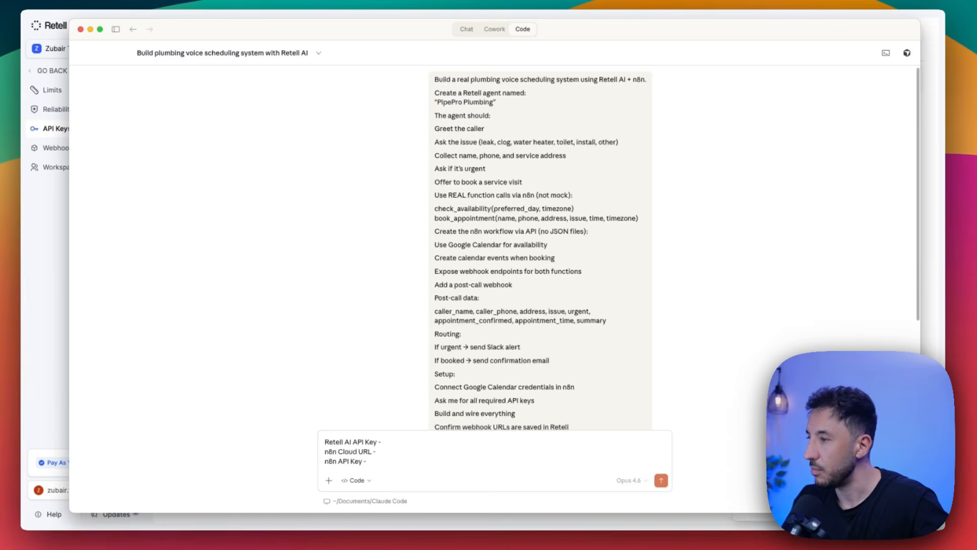
pyautogui.press('super+v')
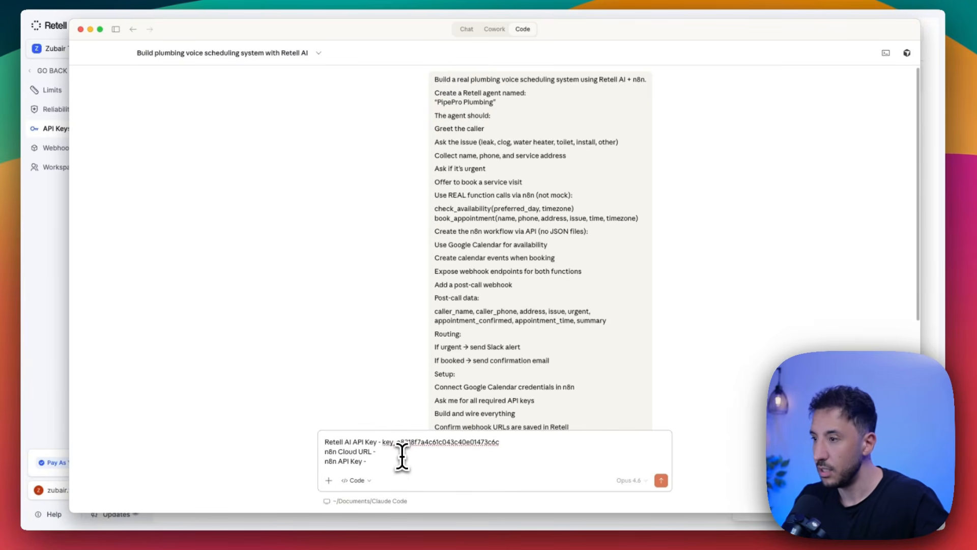
# Copy the n8n instance's web address into the reply's n8n Cloud URL line and trim off the "/home/workflows" path
pyautogui.click(401, 453)
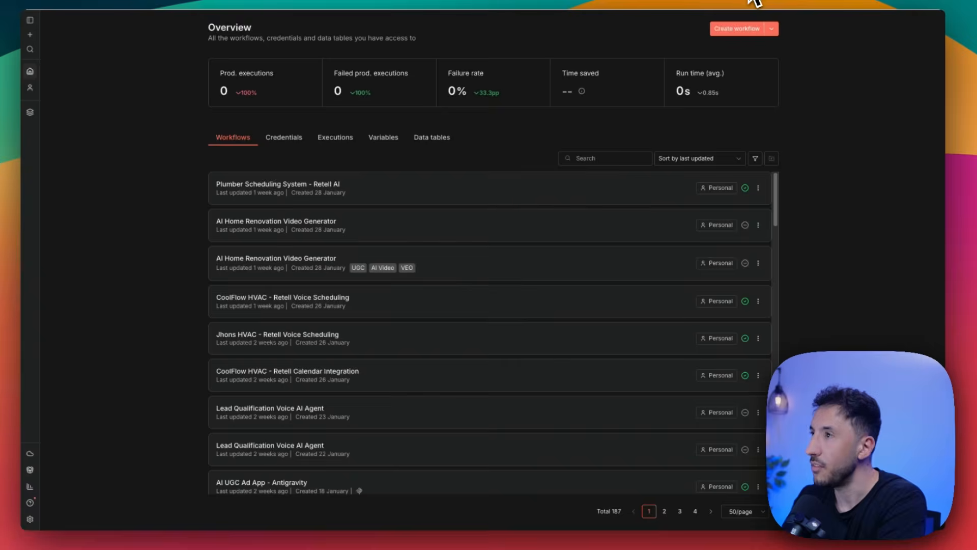
pyautogui.click(206, 8)
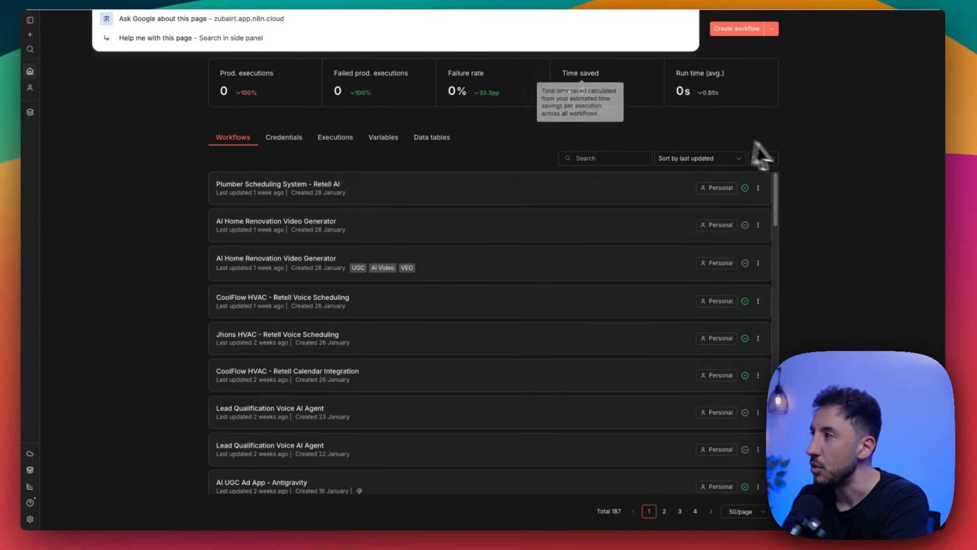
pyautogui.click(449, 545)
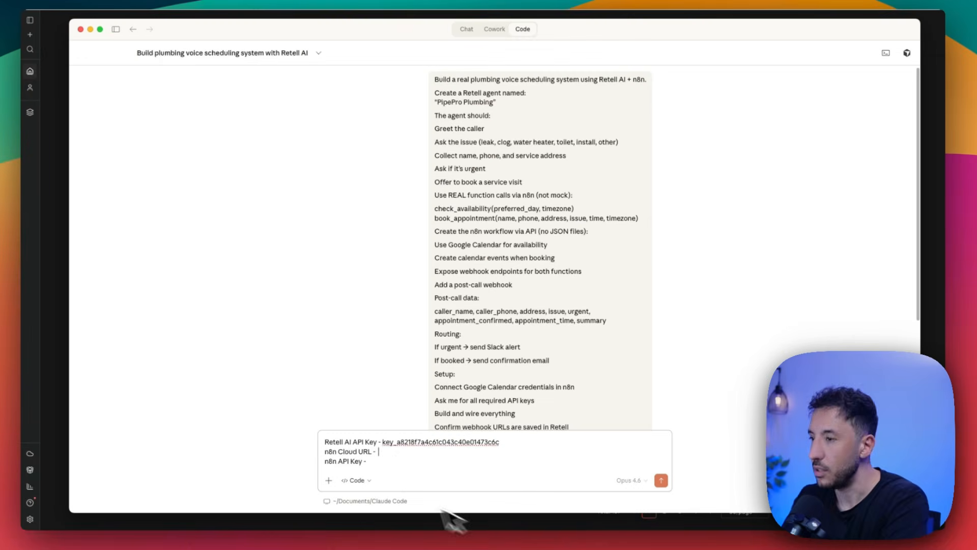
pyautogui.write('https://zubairt.app.n8n.cloud/home/workflows')
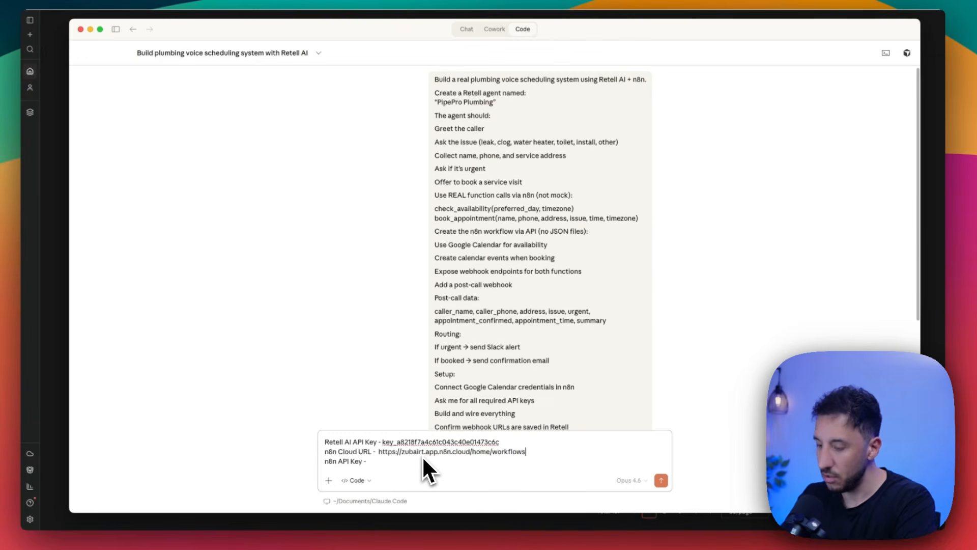
pyautogui.press('BackSpace')
pyautogui.press('BackSpace')
pyautogui.press('BackSpace')
pyautogui.press('BackSpace')
pyautogui.press('BackSpace')
pyautogui.press('BackSpace')
pyautogui.press('BackSpace')
pyautogui.press('BackSpace')
pyautogui.press('BackSpace')
pyautogui.press('BackSpace')
pyautogui.press('BackSpace')
pyautogui.press('BackSpace')
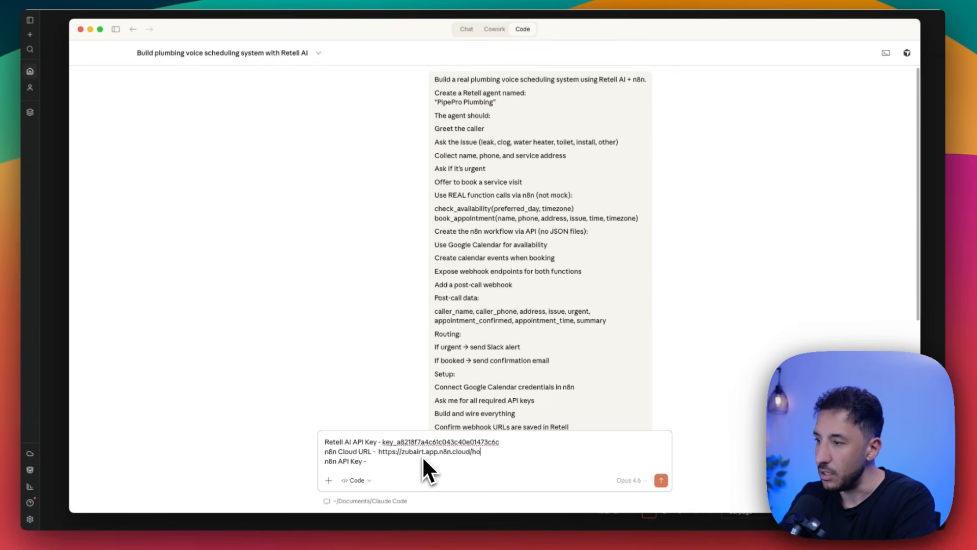
pyautogui.press('BackSpace')
pyautogui.press('BackSpace')
pyautogui.press('BackSpace')
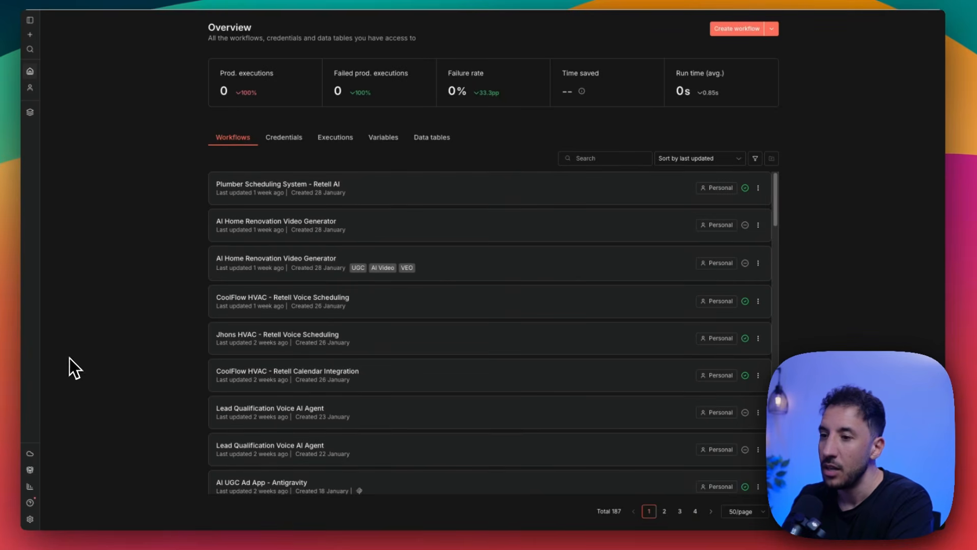
# Create an n8n API key labelled "opus 4.6" in the n8n API settings and copy the key
pyautogui.click(30, 518)
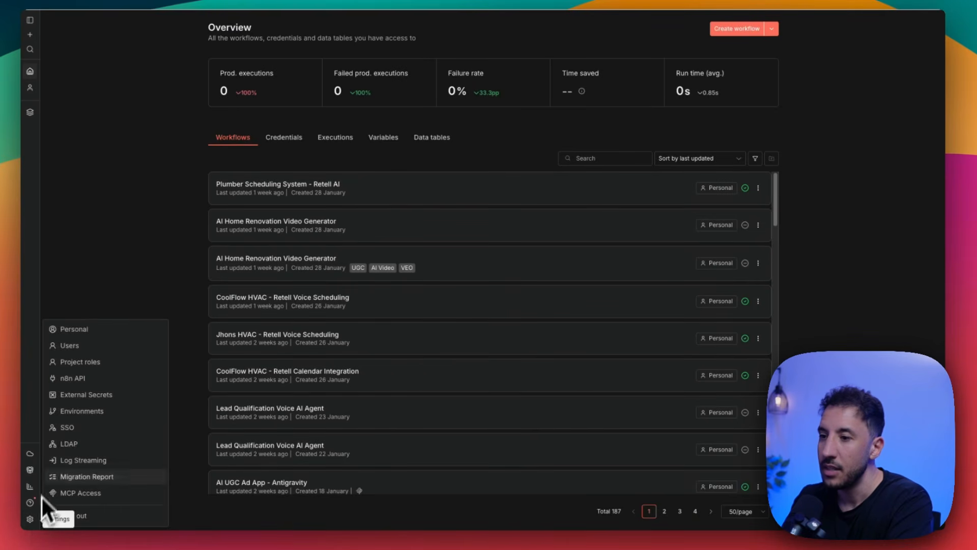
pyautogui.click(78, 385)
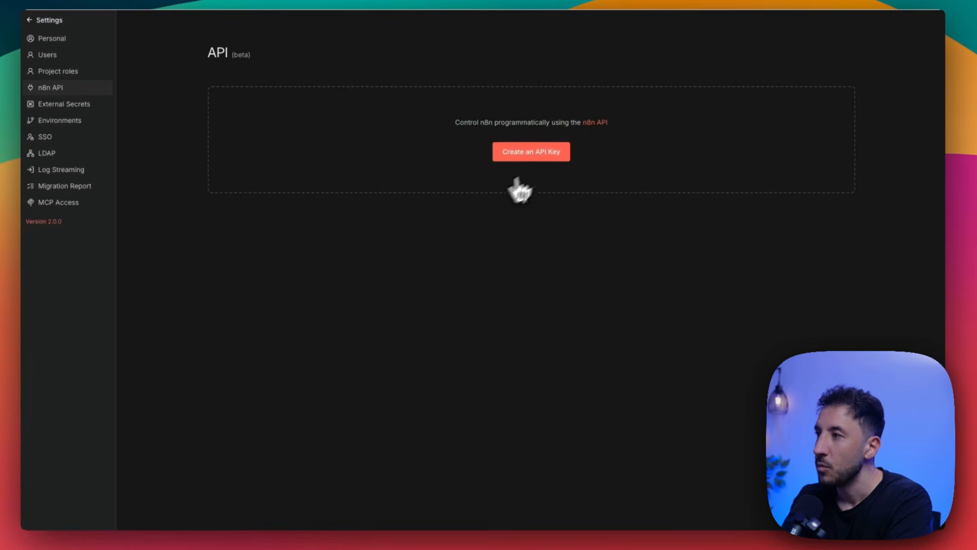
pyautogui.click(541, 158)
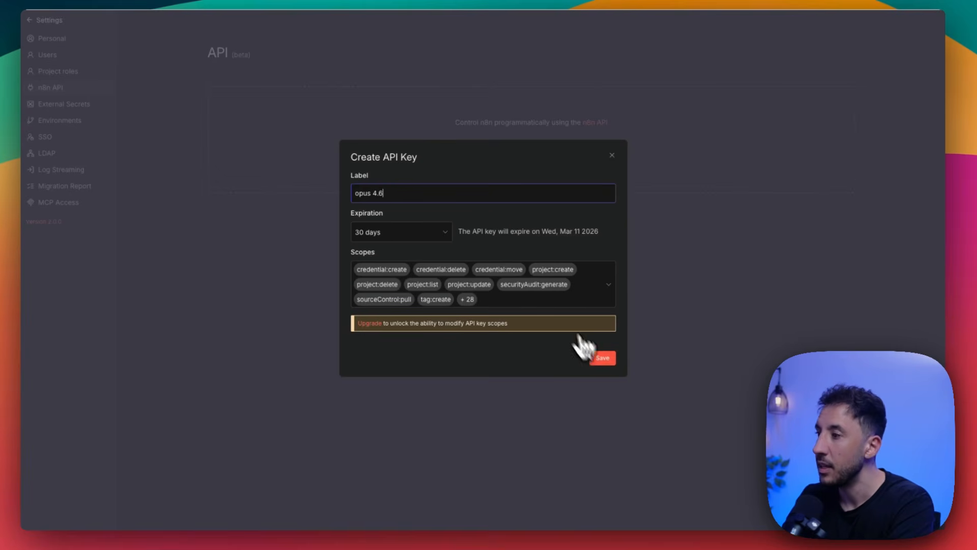
pyautogui.click(610, 359)
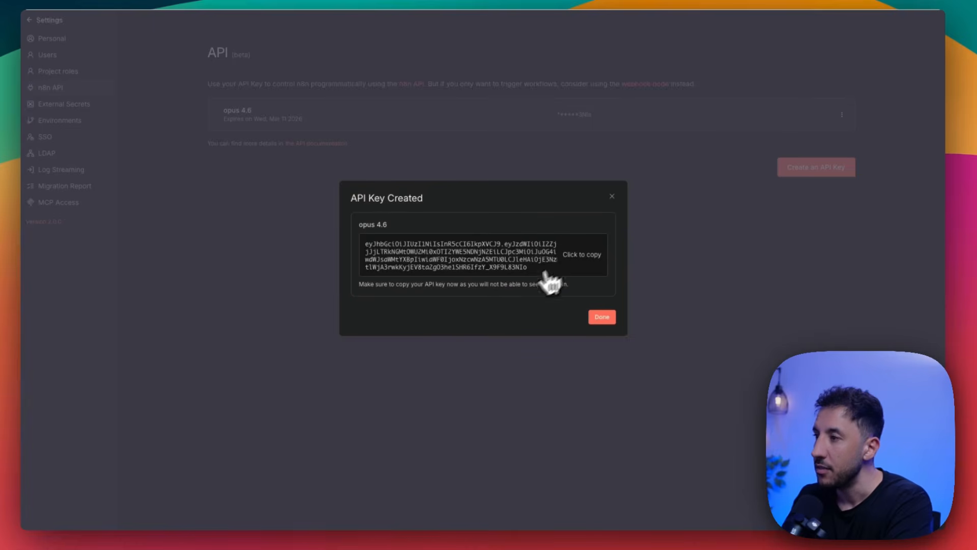
pyautogui.click(579, 260)
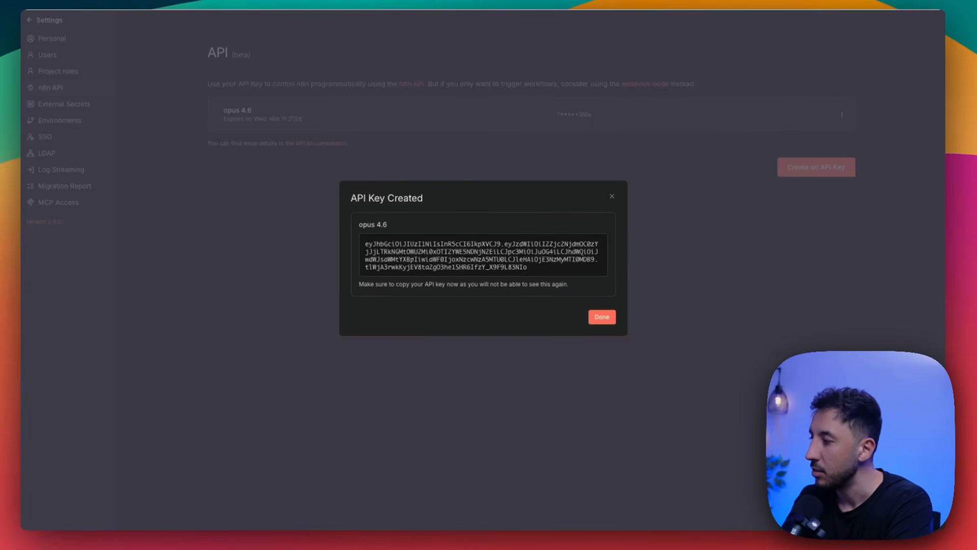
# Switch to Claude, paste the n8n API key after "n8n API Key -" in the reply, and send the message
pyautogui.press('super+Tab')
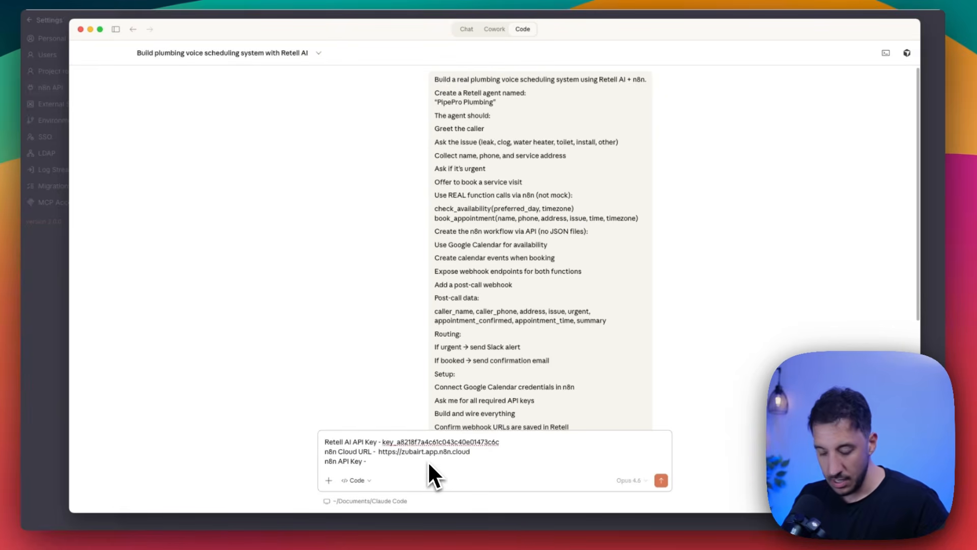
pyautogui.press('super+v')
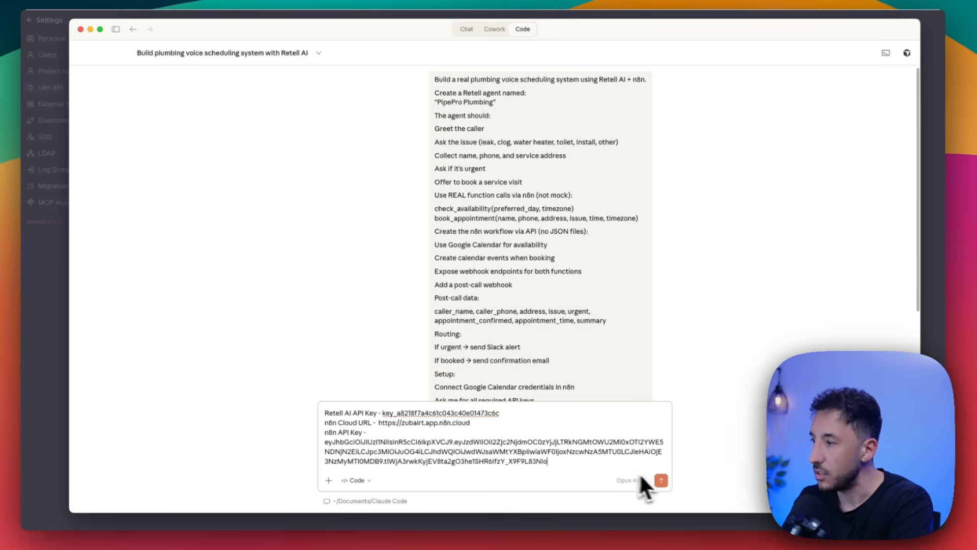
pyautogui.click(661, 481)
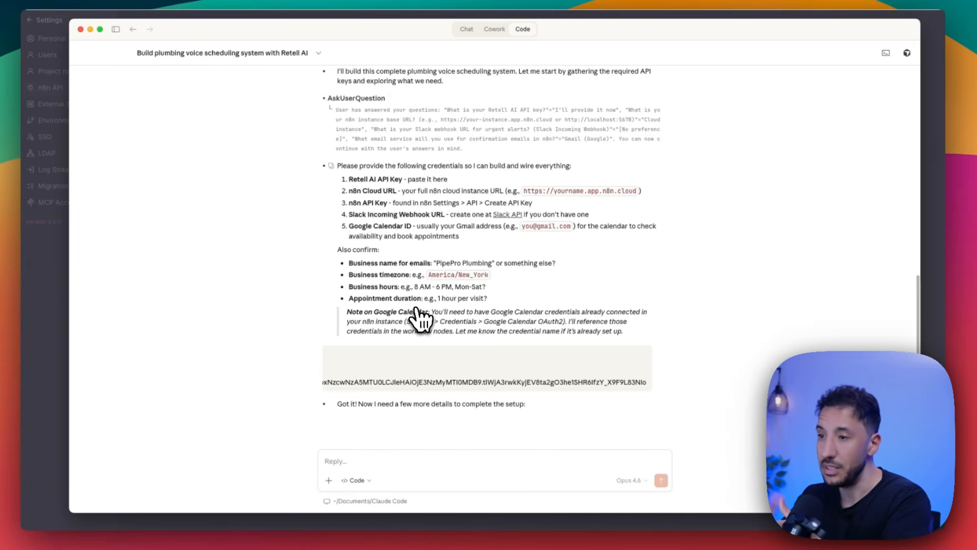
# Return to n8n, leave the API settings, and archive the "Plumber Scheduling System - Retell AI" workflow
pyautogui.click(51, 89)
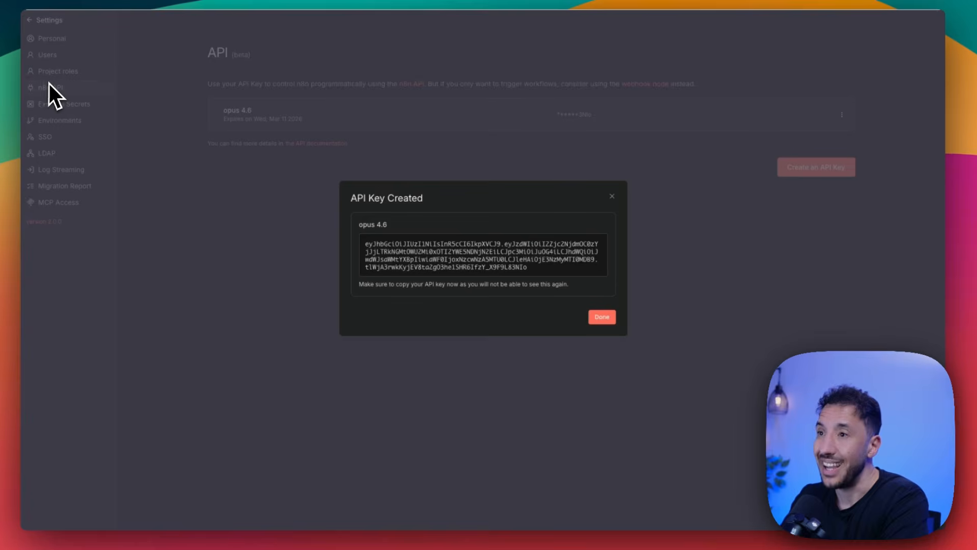
pyautogui.click(602, 316)
pyautogui.click(35, 19)
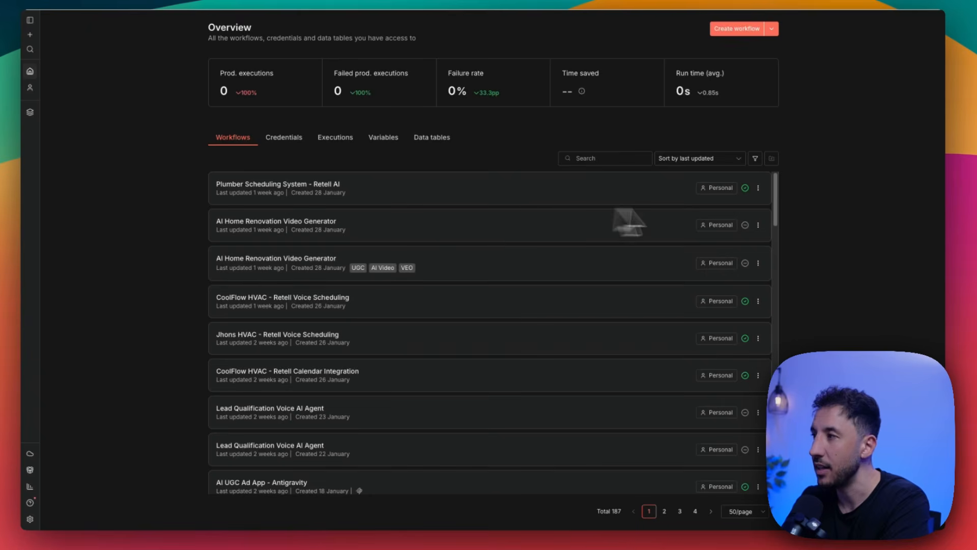
pyautogui.click(757, 189)
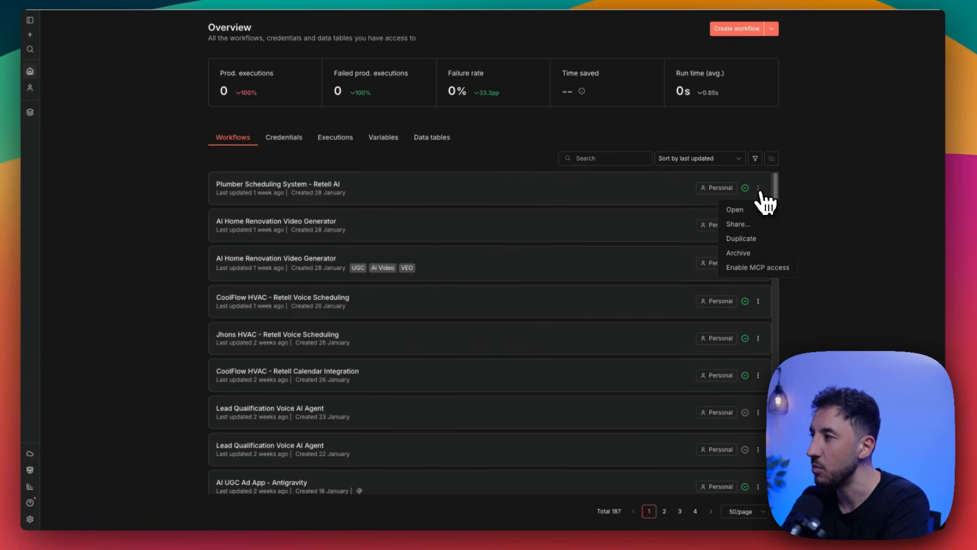
pyautogui.click(758, 254)
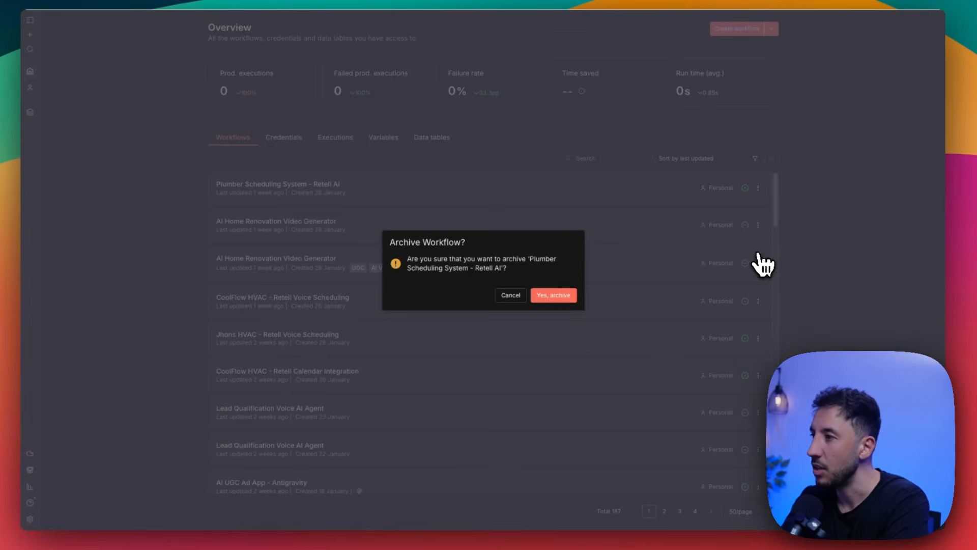
pyautogui.click(553, 295)
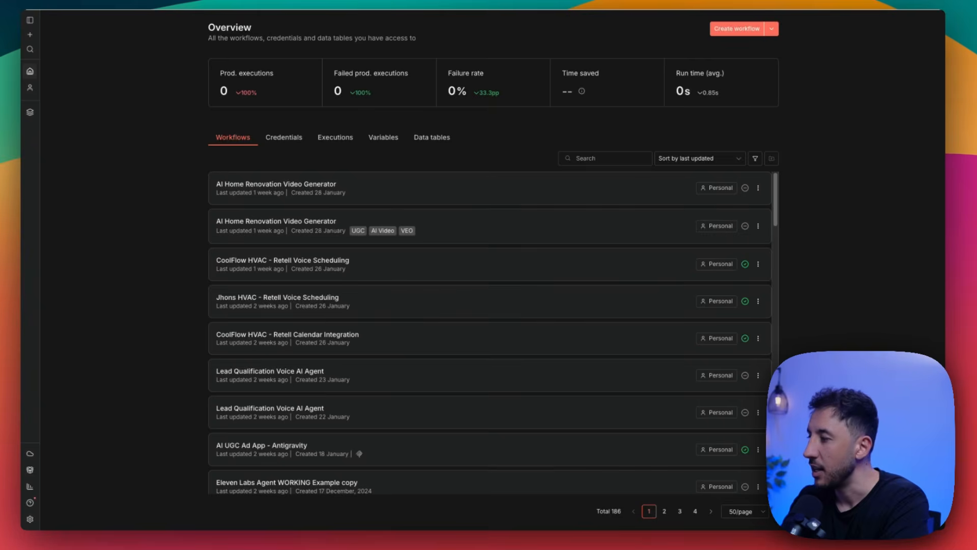
# Answer Claude's setup questions: choose "US Pacific, 8AM-6PM Mon-Sat" and skip the Slack webhook, Google Calendar and sender email questions
pyautogui.press('super+Tab')
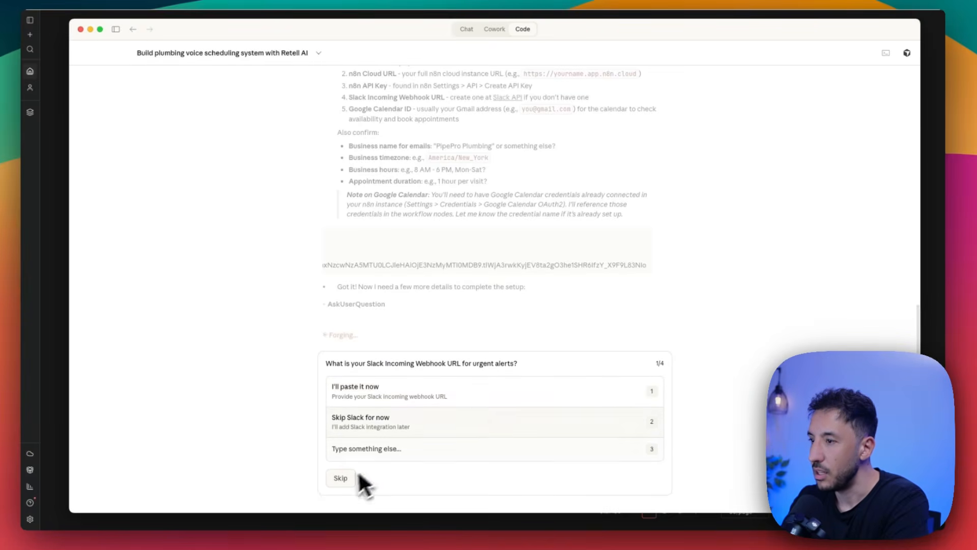
pyautogui.click(343, 479)
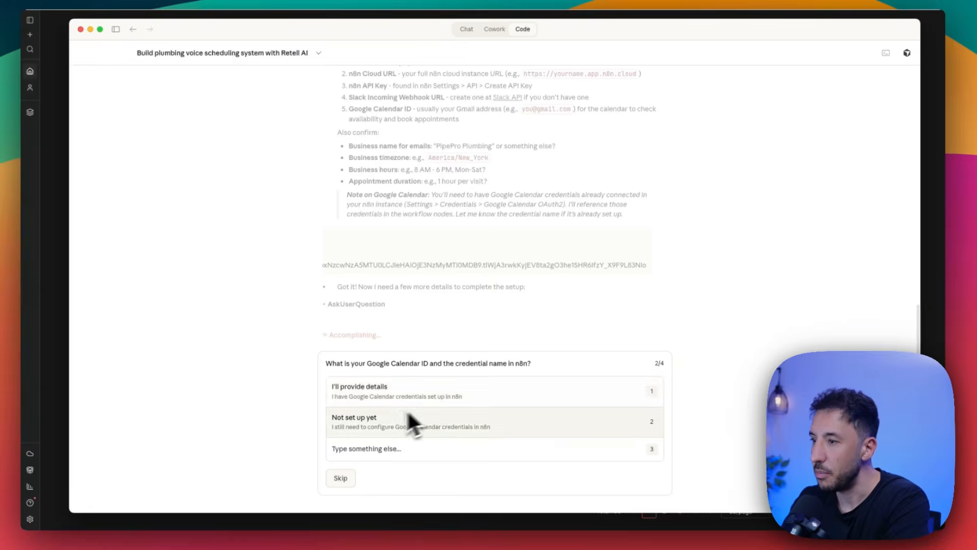
pyautogui.click(342, 479)
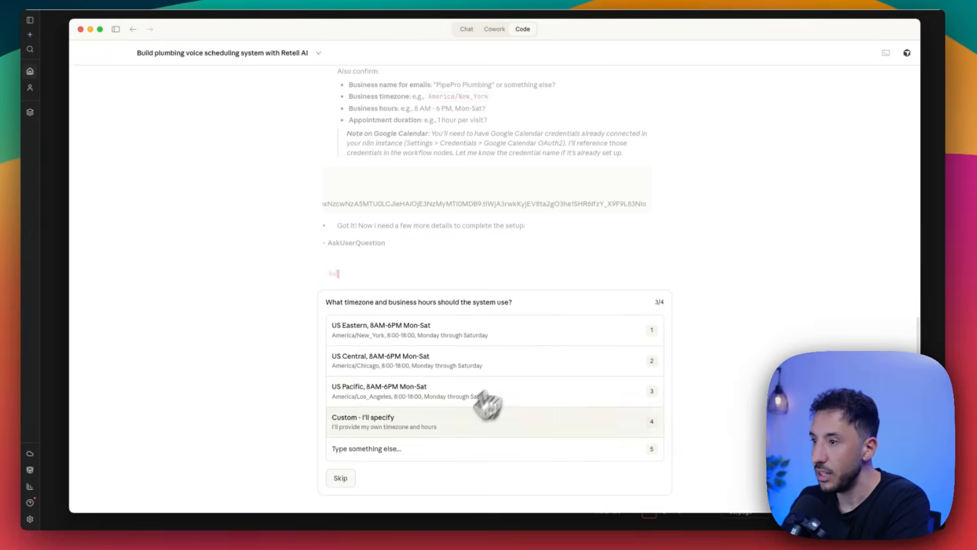
pyautogui.click(368, 402)
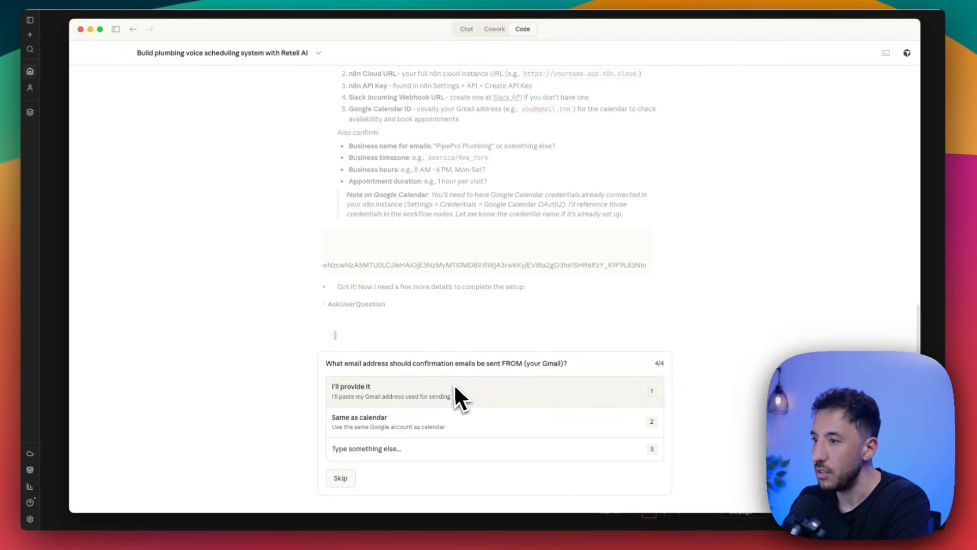
pyautogui.click(341, 478)
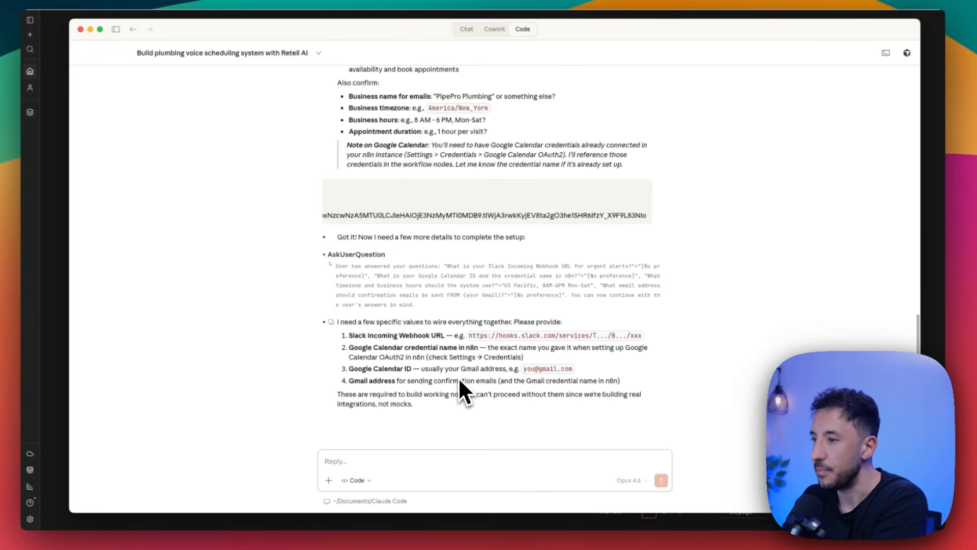
# Reply "skip these for now" and always allow Claude's Search Nodes and Get Node Info requests for the project
pyautogui.scroll(2, 458, 377)
pyautogui.scroll(-2, 445, 387)
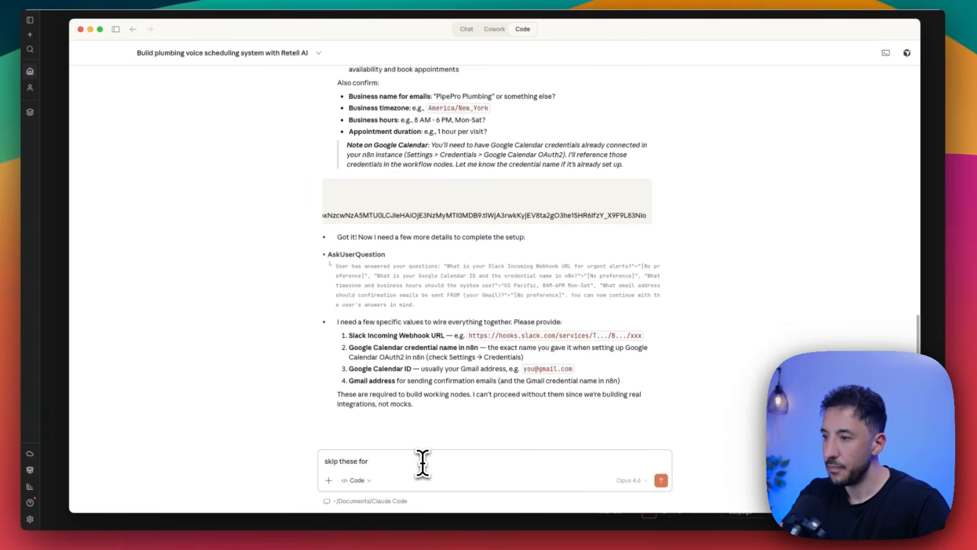
pyautogui.write('now')
pyautogui.press('Return')
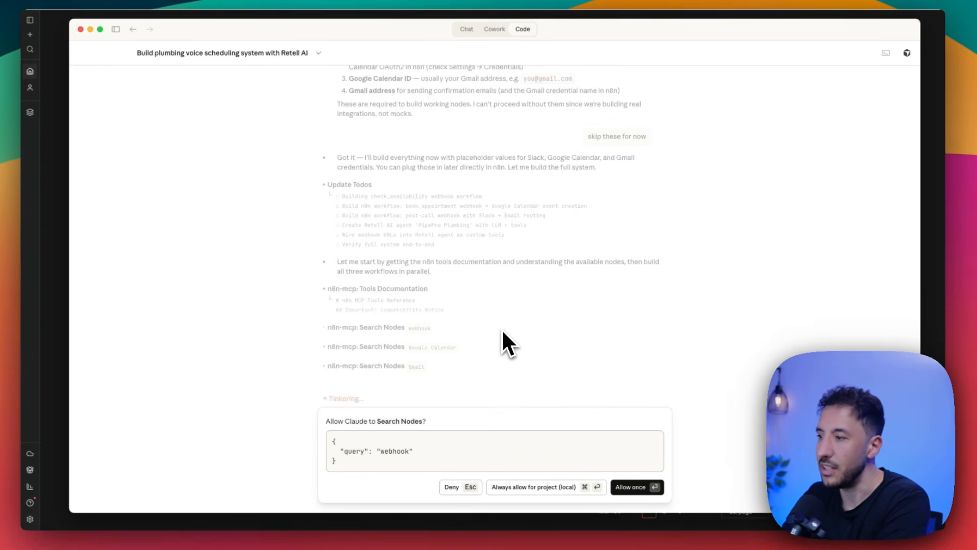
pyautogui.click(539, 484)
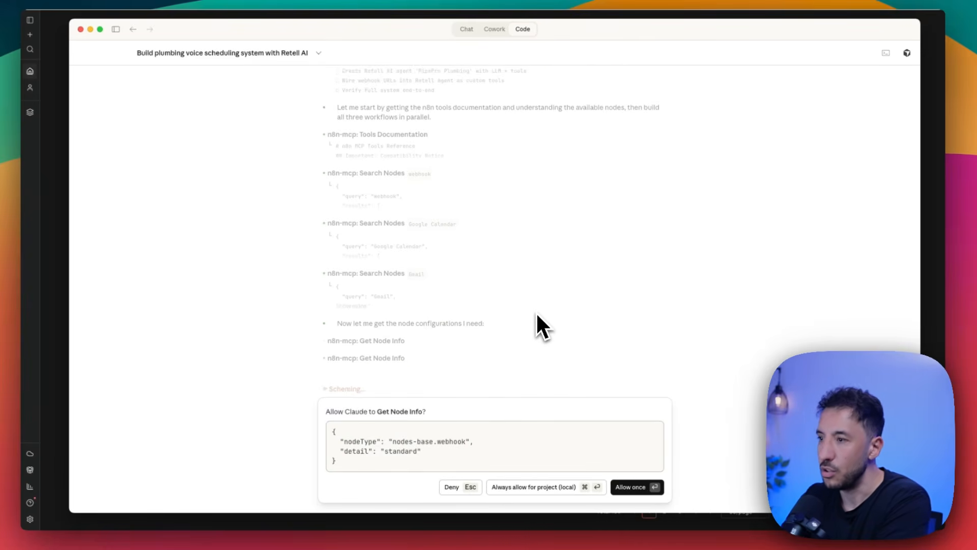
pyautogui.click(552, 487)
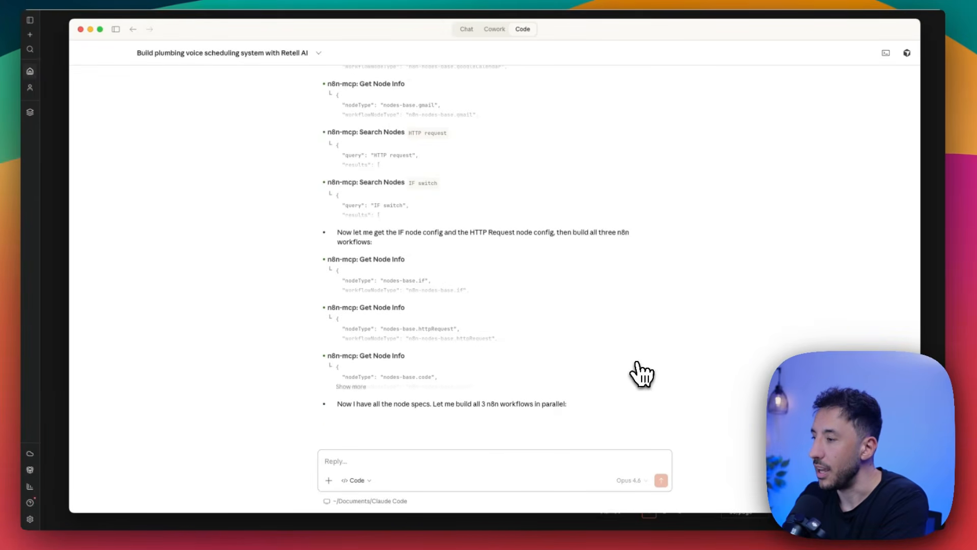
# Check the n8n workflow list, and leave the API keys settings in the Retell dashboard
pyautogui.click(925, 255)
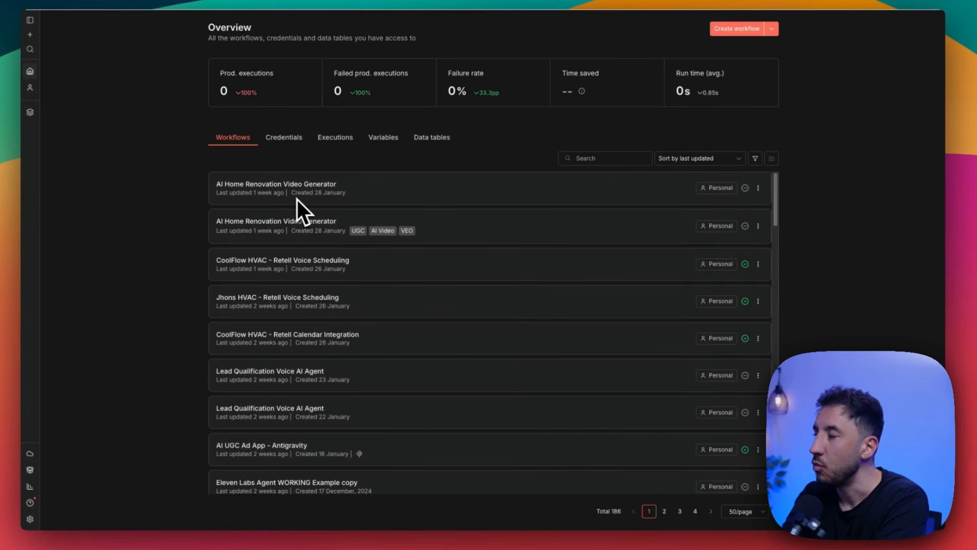
pyautogui.click(787, 1)
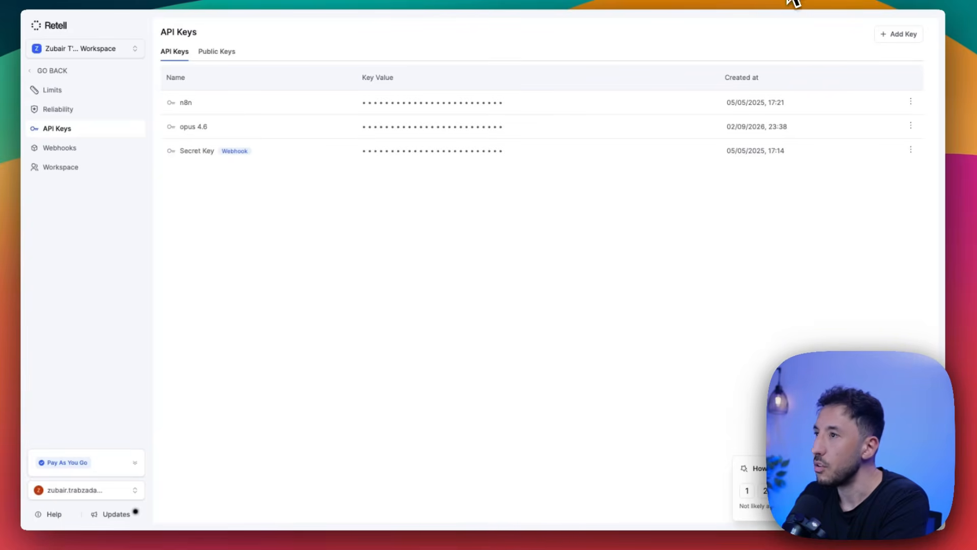
pyautogui.click(48, 71)
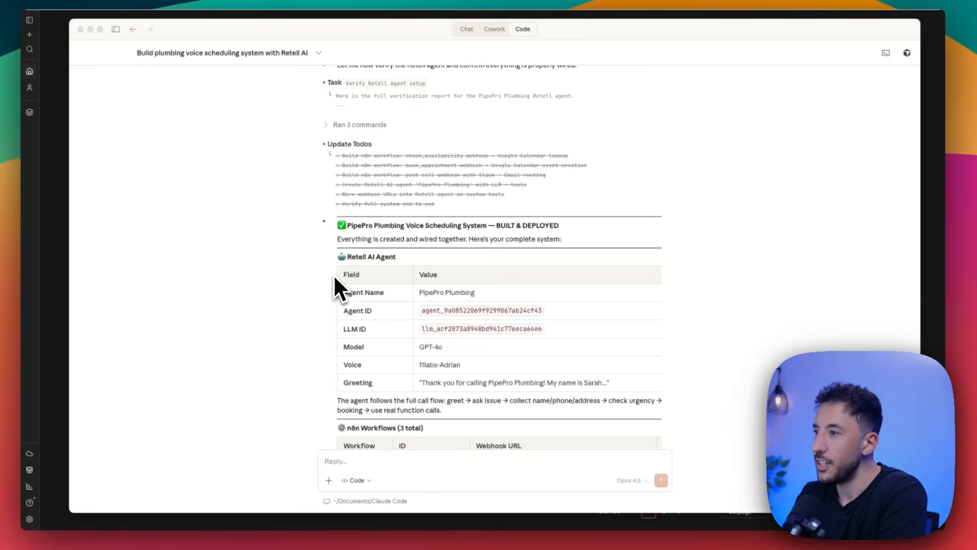
# Review Claude's build summary, covering the Retell agent, n8n workflows, call flow diagram and remaining setup tasks
pyautogui.scroll(-3, 335, 274)
pyautogui.scroll(5, 335, 274)
pyautogui.scroll(-2, 356, 282)
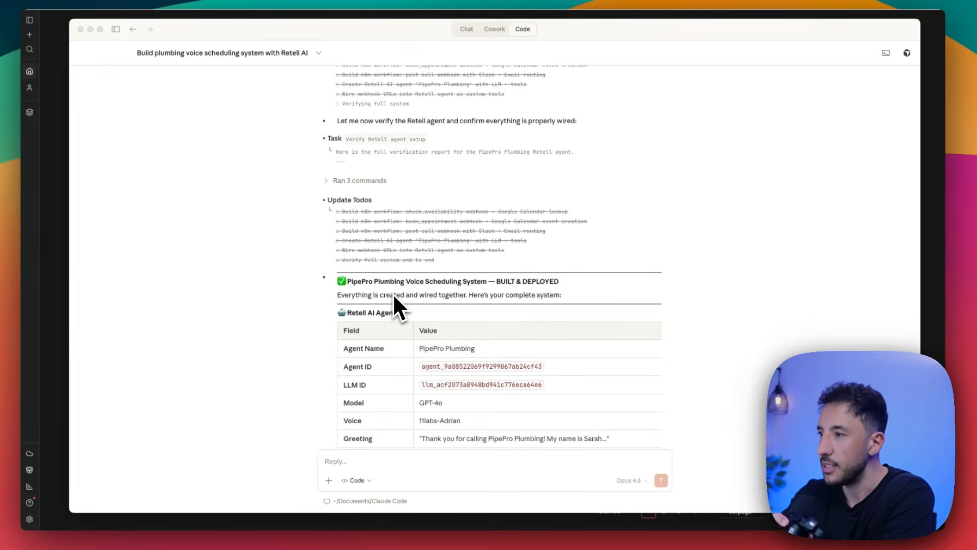
pyautogui.scroll(-3, 392, 293)
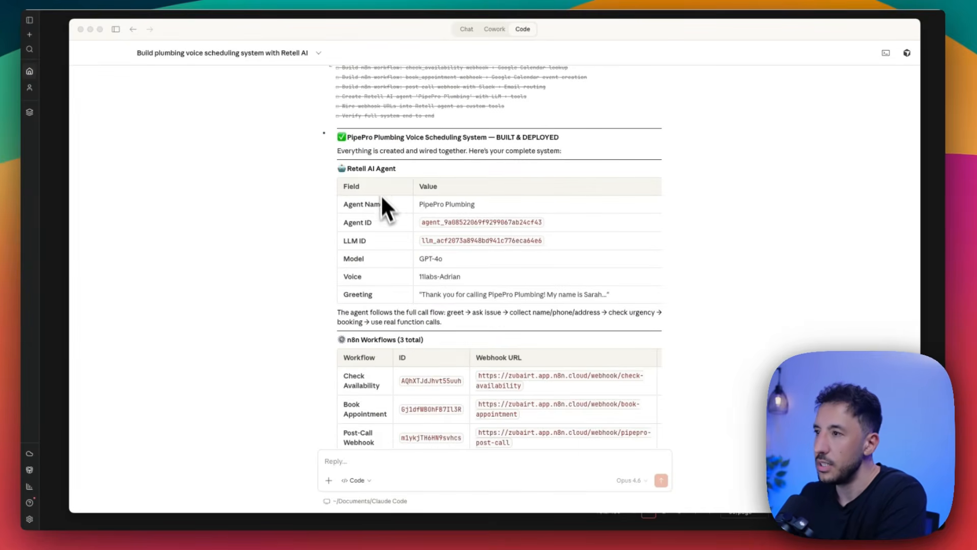
pyautogui.scroll(-2, 395, 259)
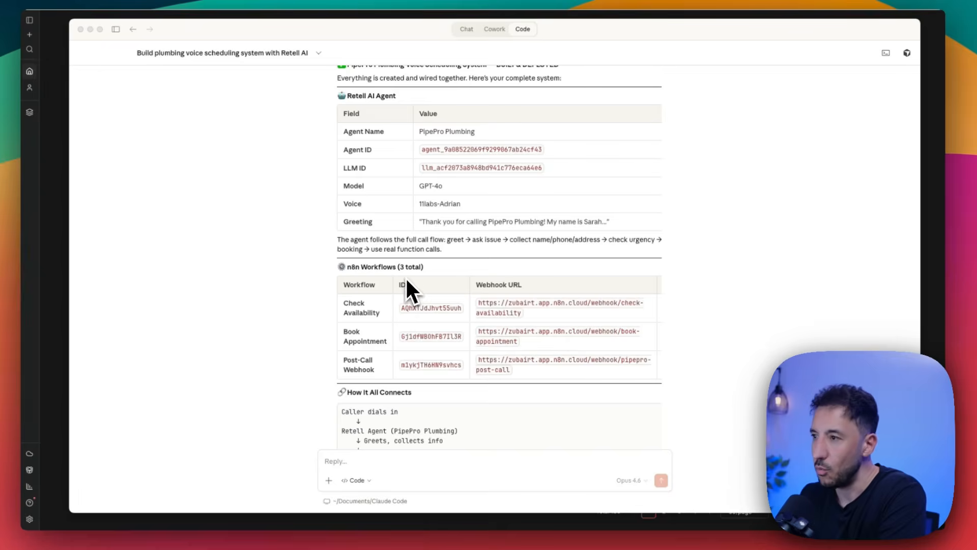
pyautogui.scroll(-7, 411, 316)
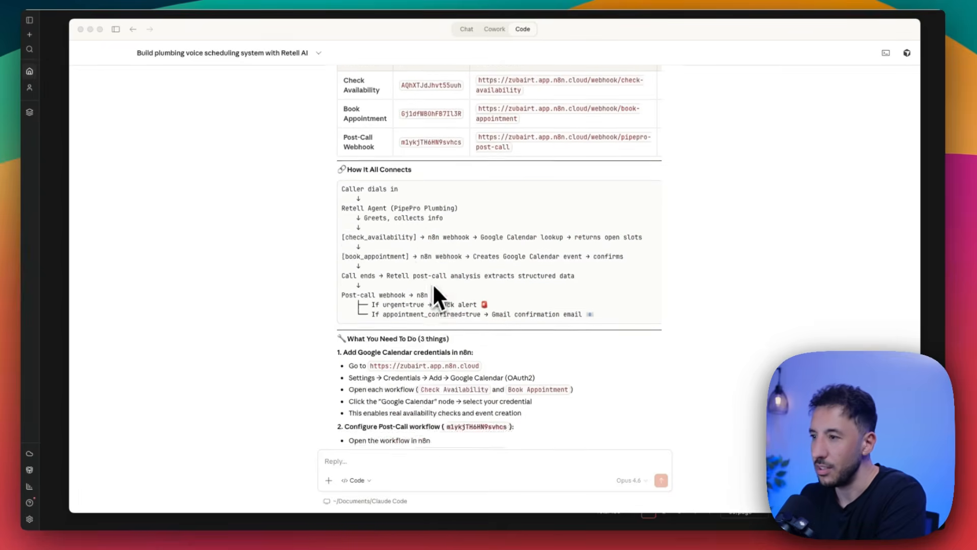
pyautogui.scroll(-1, 373, 199)
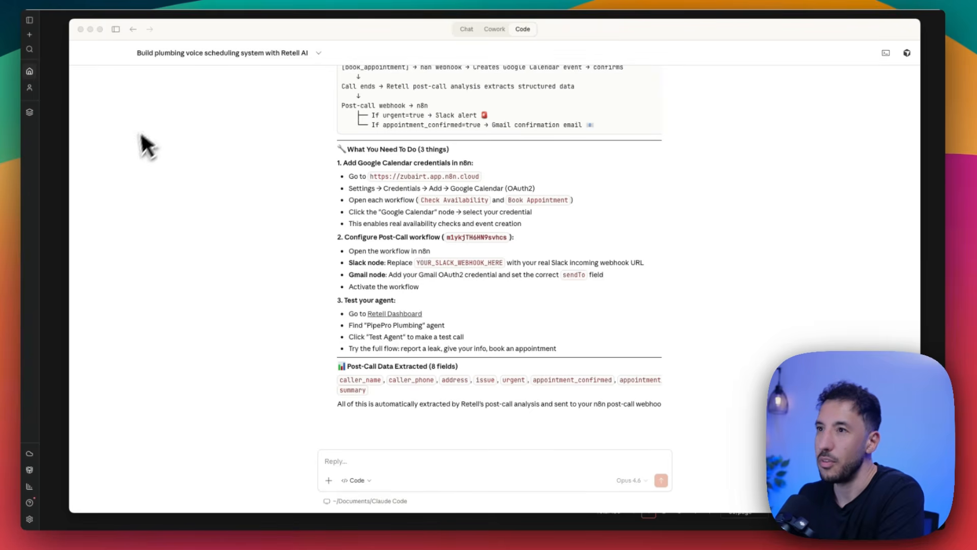
# Switch to n8n and reload the workflow list to check for the new PipePro workflows
pyautogui.click(56, 128)
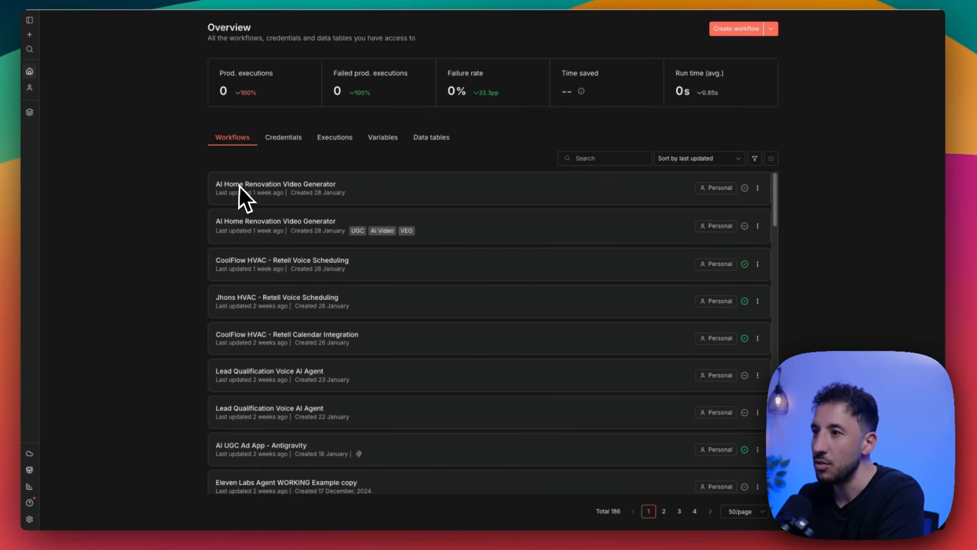
pyautogui.press('super+r')
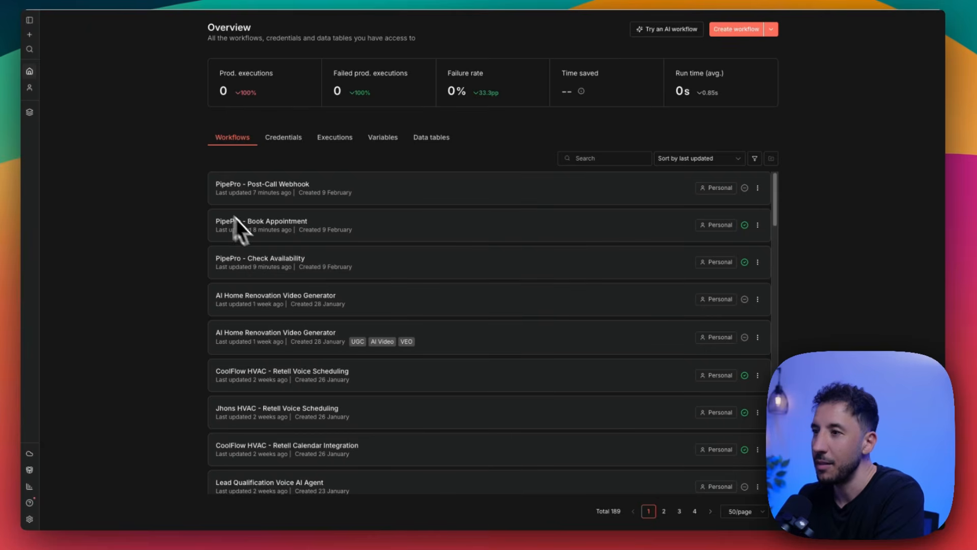
pyautogui.scroll(-1, 317, 222)
pyautogui.scroll(1, 318, 223)
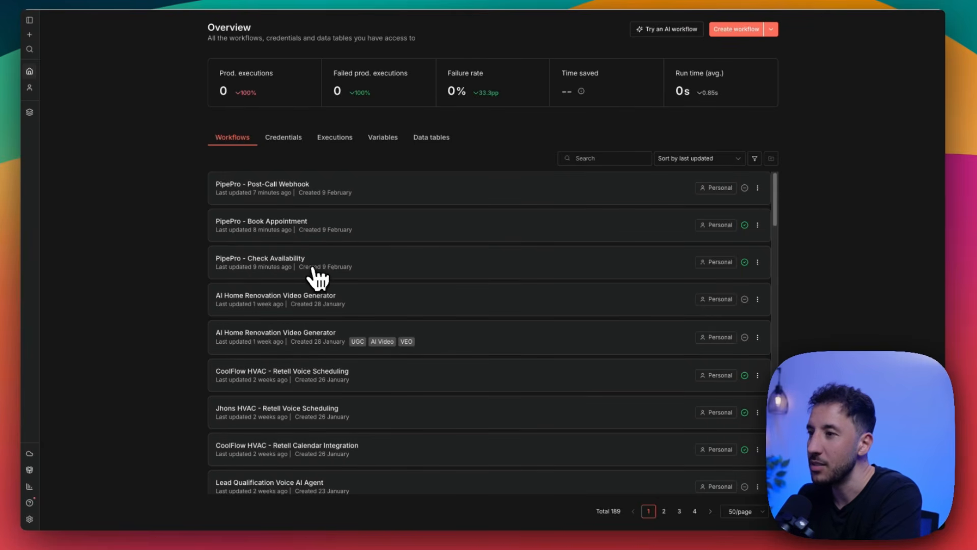
# In the PipePro - Check Availability workflow, set the Get Events node's calendar from the list to the owner's Gmail calendar, using the Google Calendar account credential
pyautogui.click(261, 273)
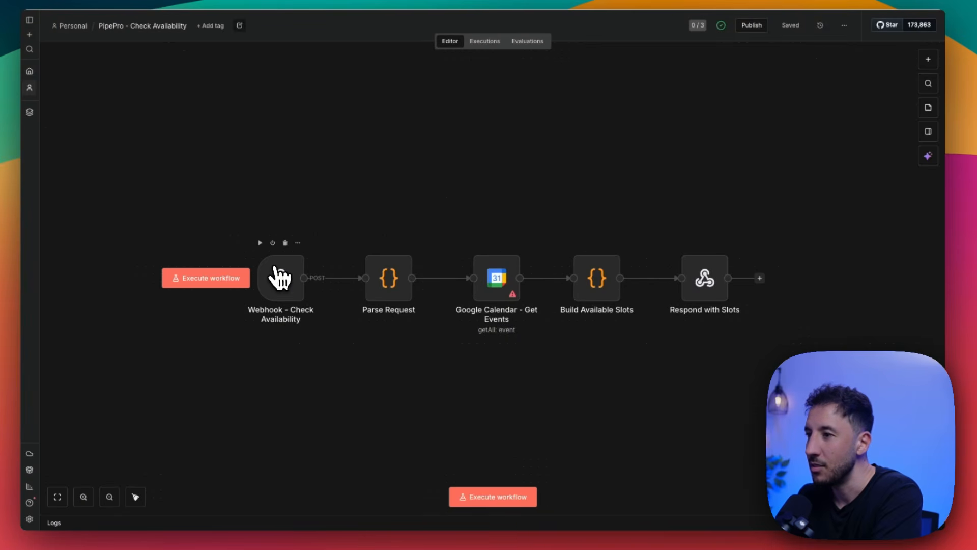
pyautogui.doubleClick(501, 278)
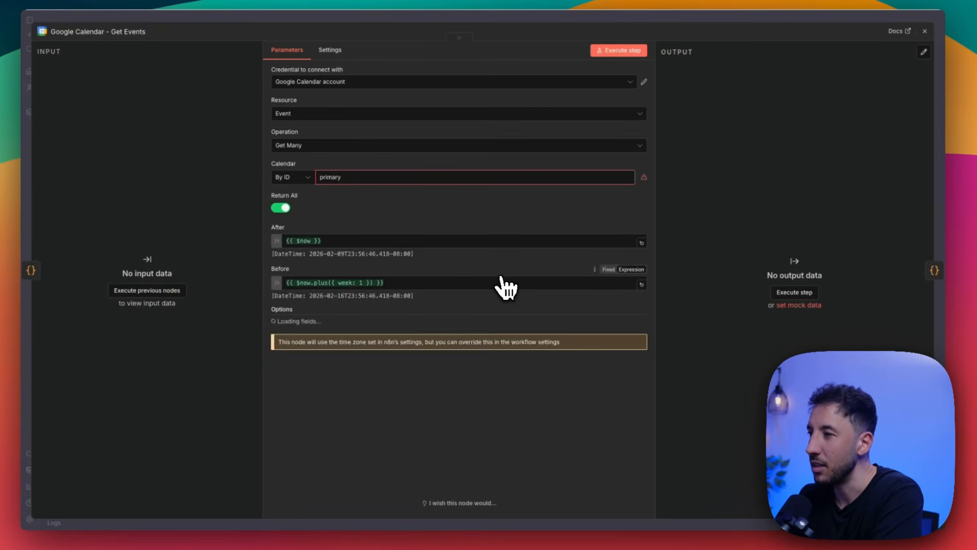
pyautogui.click(381, 176)
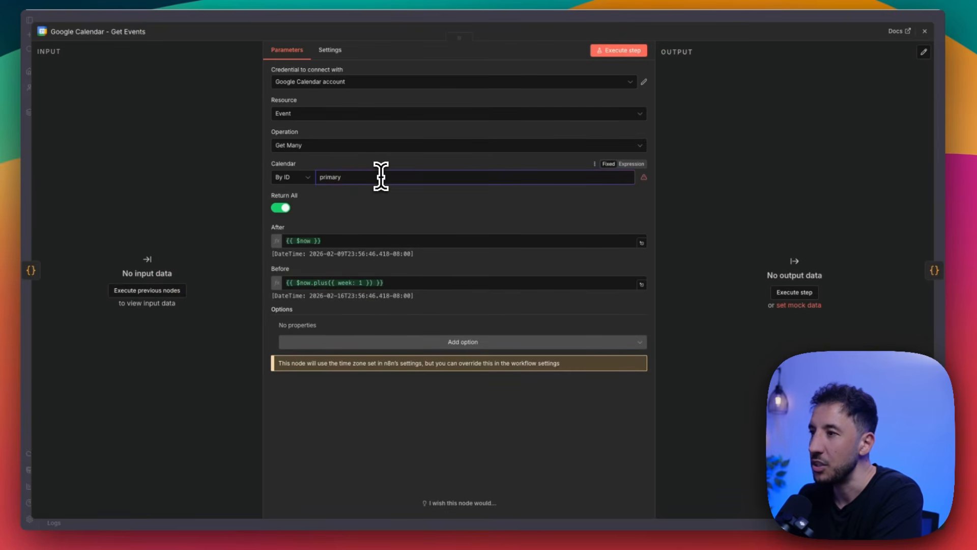
pyautogui.click(297, 177)
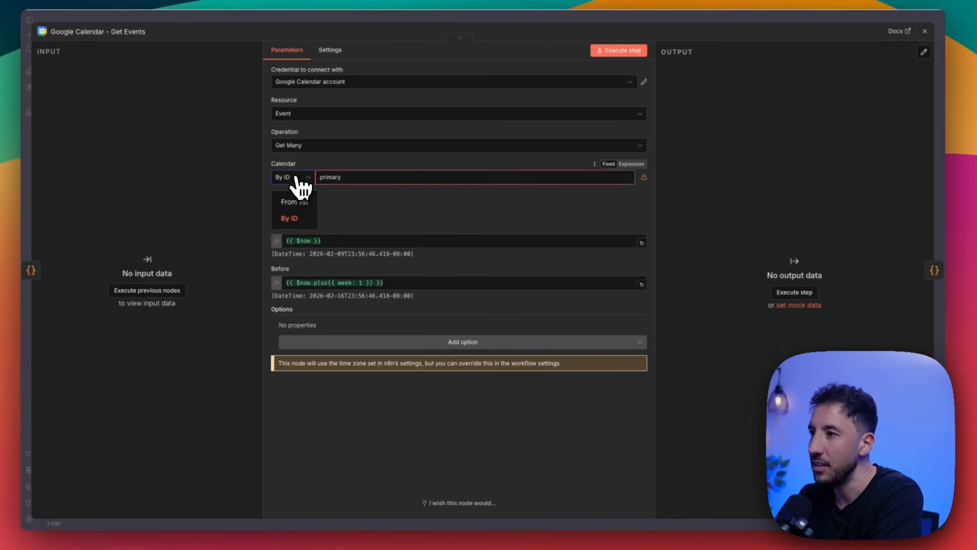
pyautogui.click(295, 202)
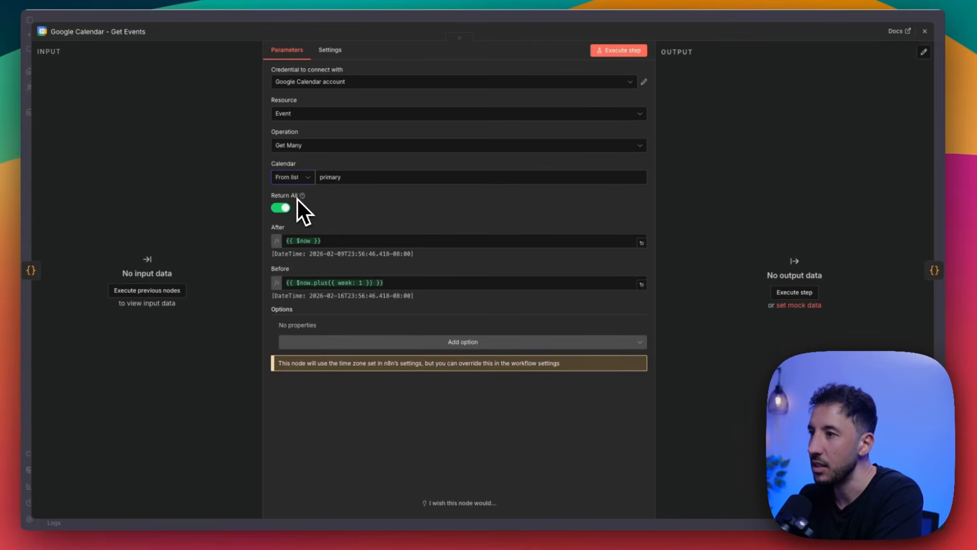
pyautogui.click(372, 179)
pyautogui.click(337, 264)
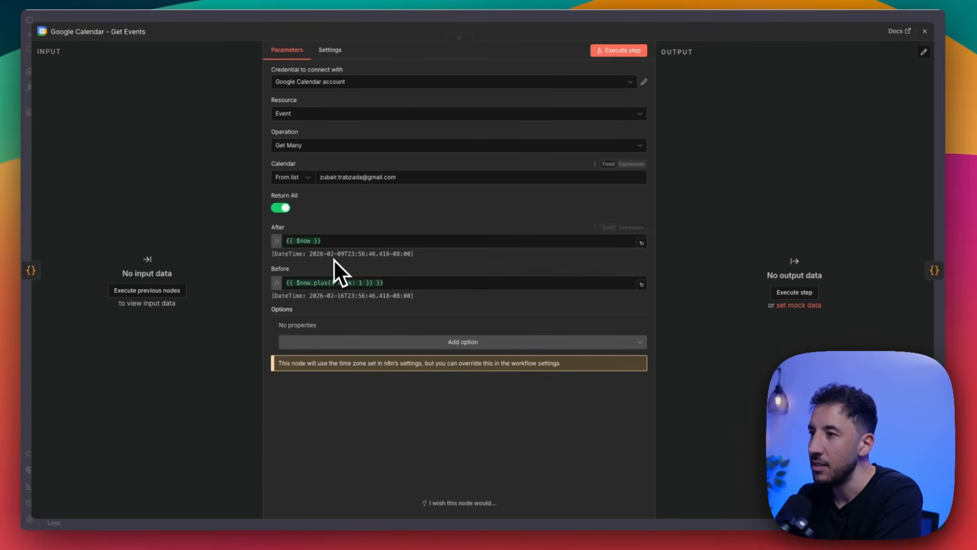
pyautogui.click(365, 86)
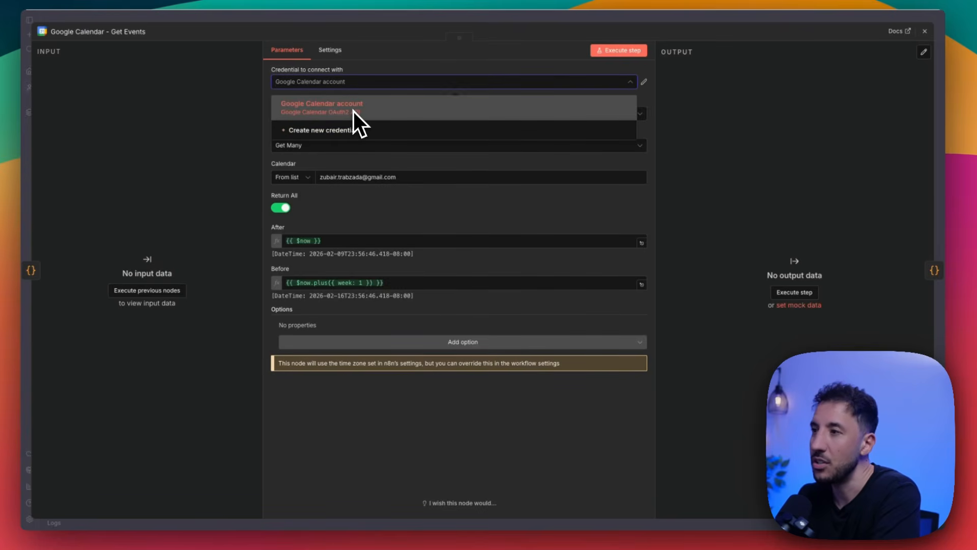
pyautogui.click(352, 108)
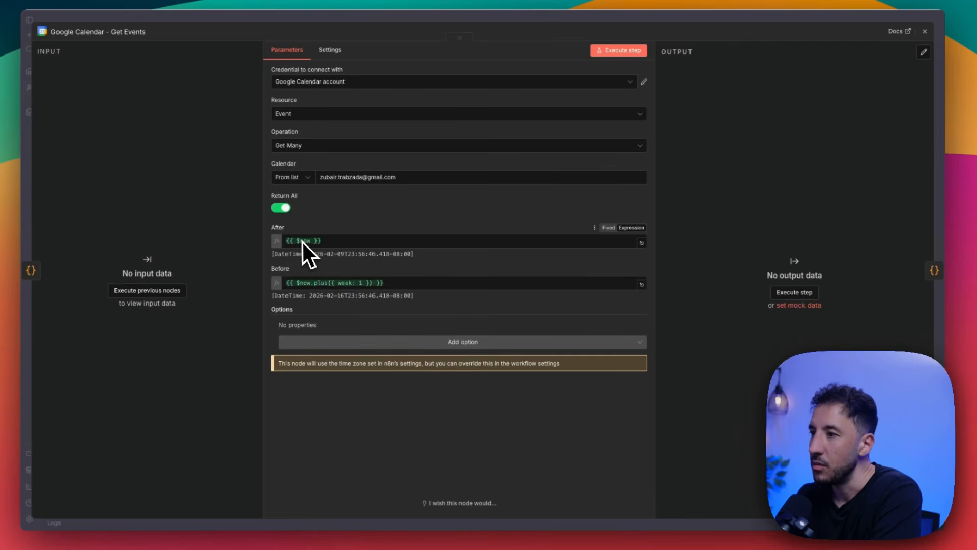
pyautogui.click(588, 17)
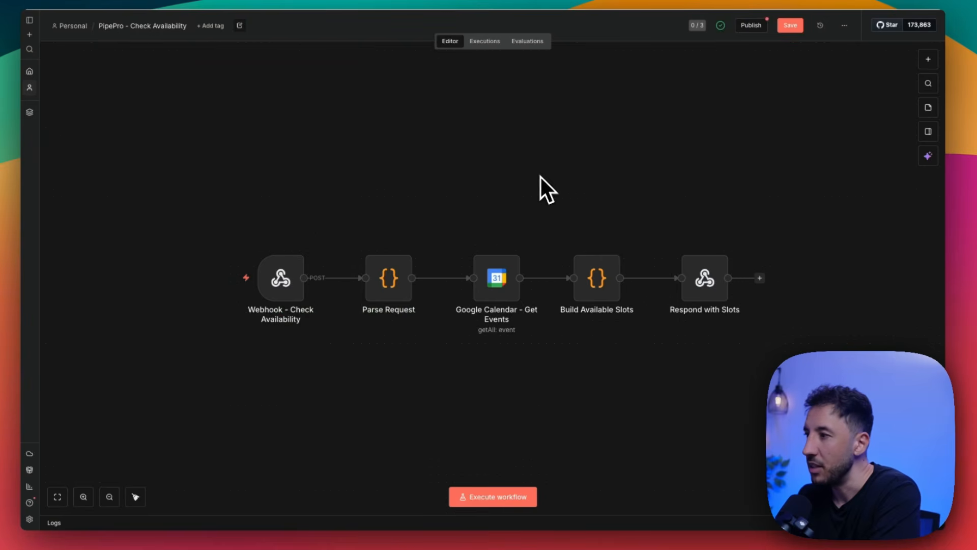
# Review the Parse Request node's JavaScript code, and save the Check Availability workflow when returning to the workflow list
pyautogui.doubleClick(388, 279)
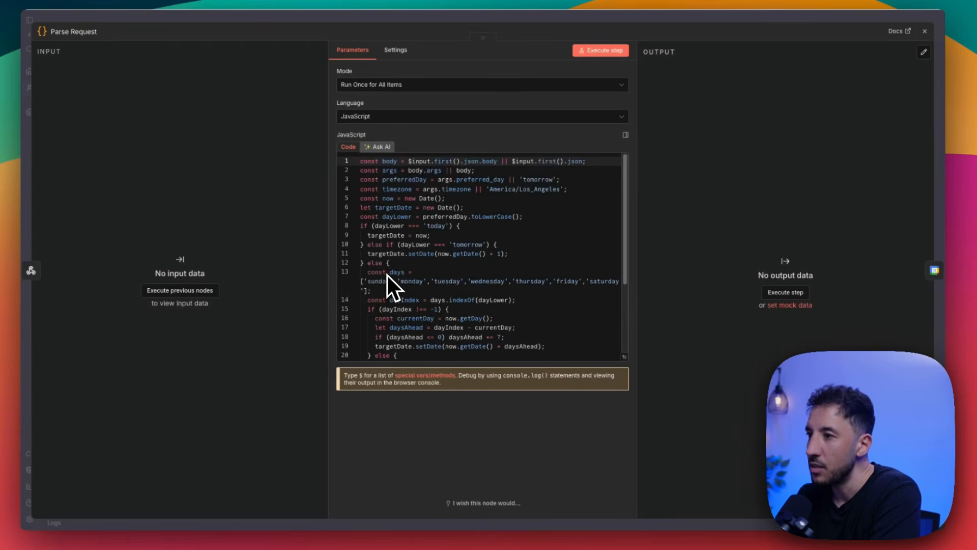
pyautogui.scroll(-5, 395, 230)
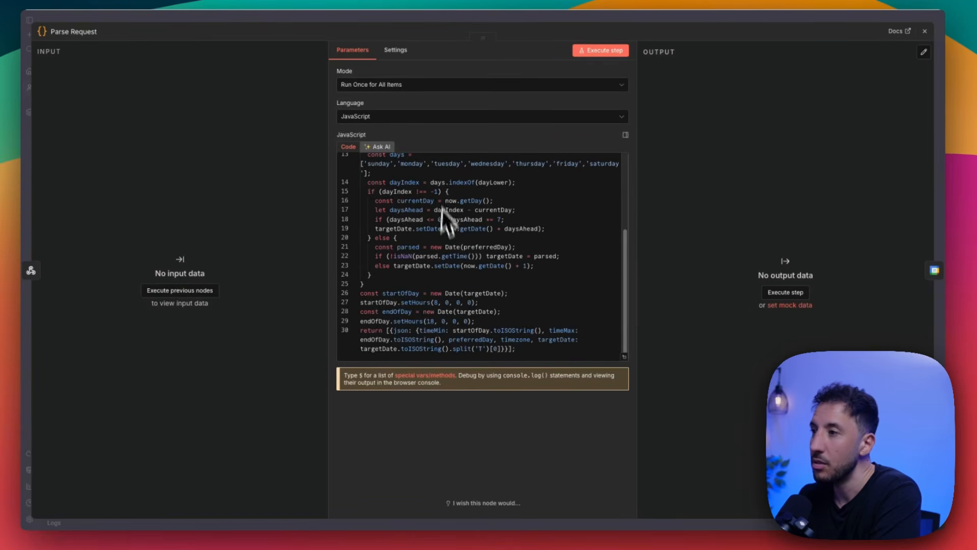
pyautogui.click(692, 20)
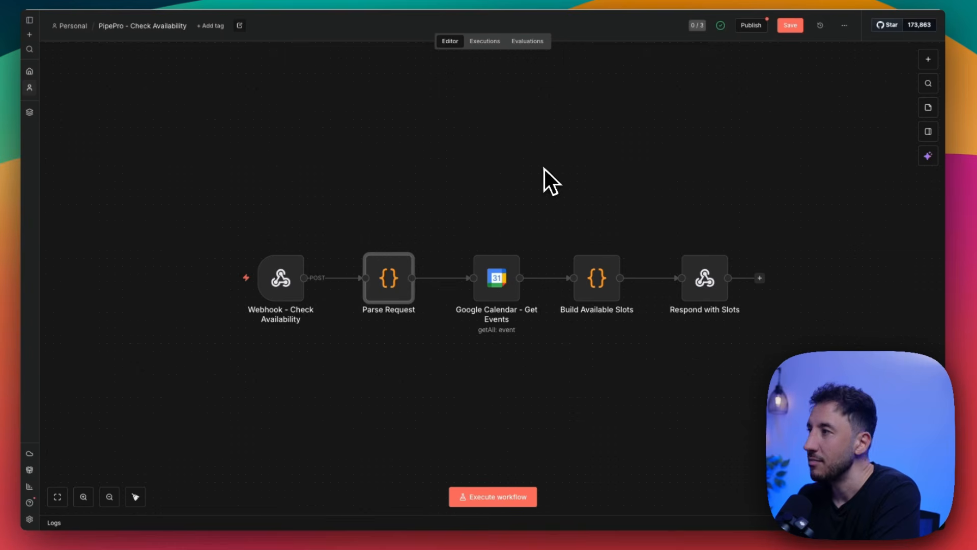
pyautogui.click(32, 1)
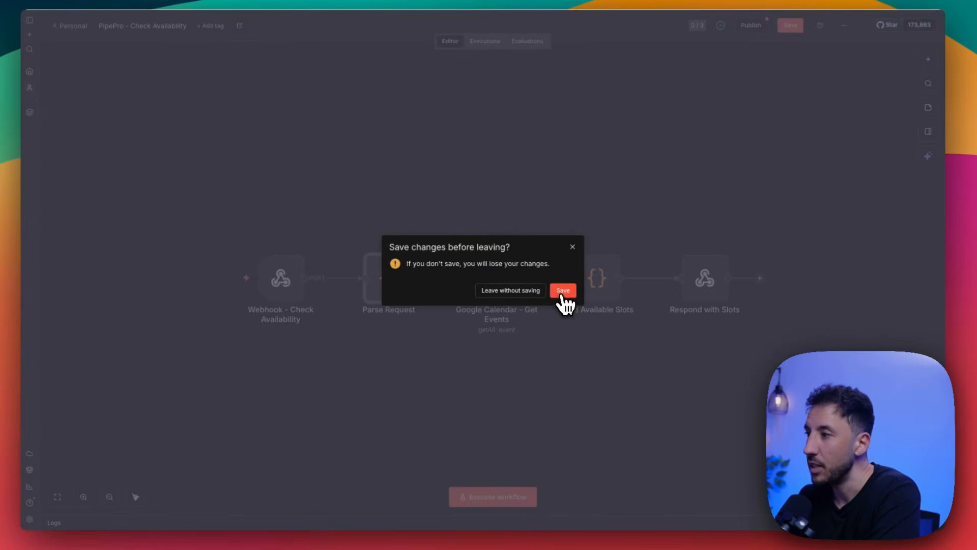
pyautogui.click(561, 289)
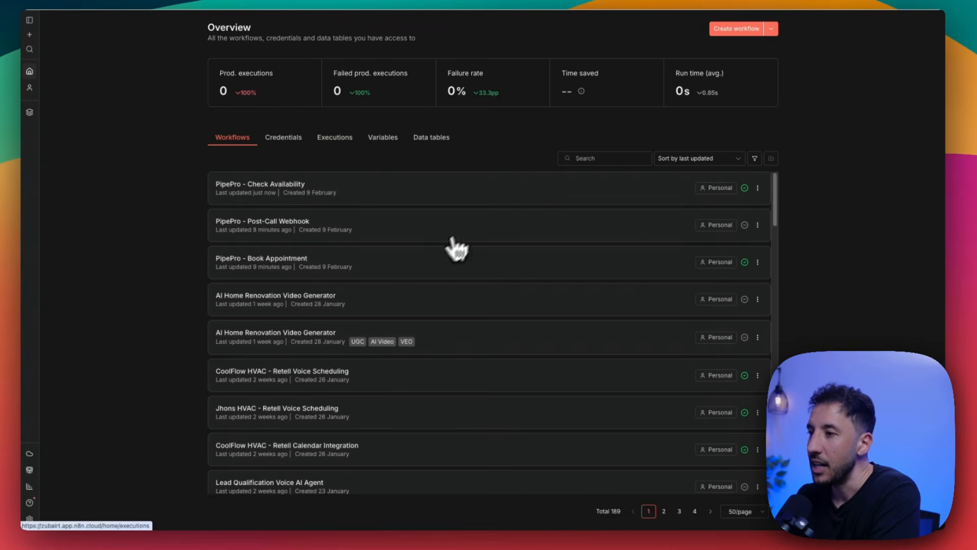
# In the PipePro - Book Appointment workflow, set the Create Event node's calendar from the list to the owner's Gmail calendar and save the workflow
pyautogui.click(270, 268)
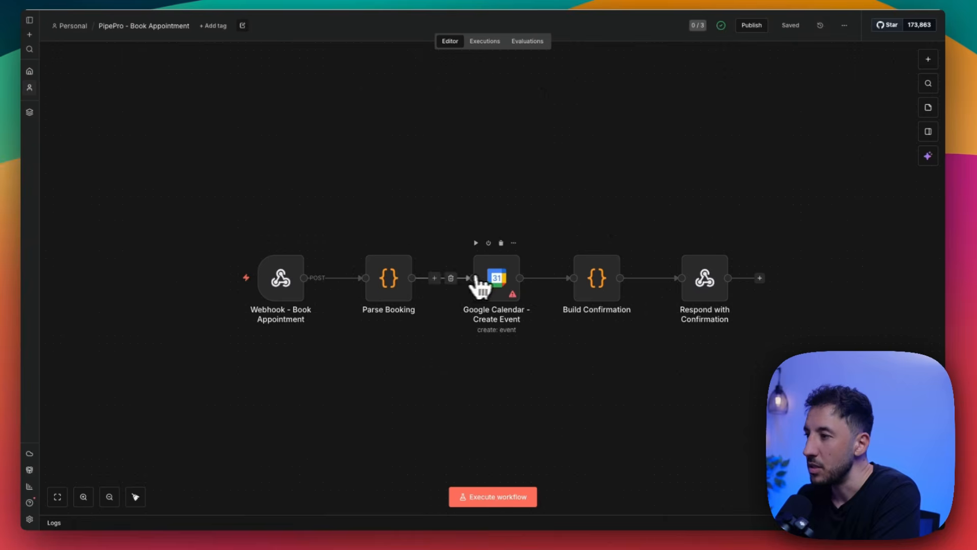
pyautogui.doubleClick(496, 277)
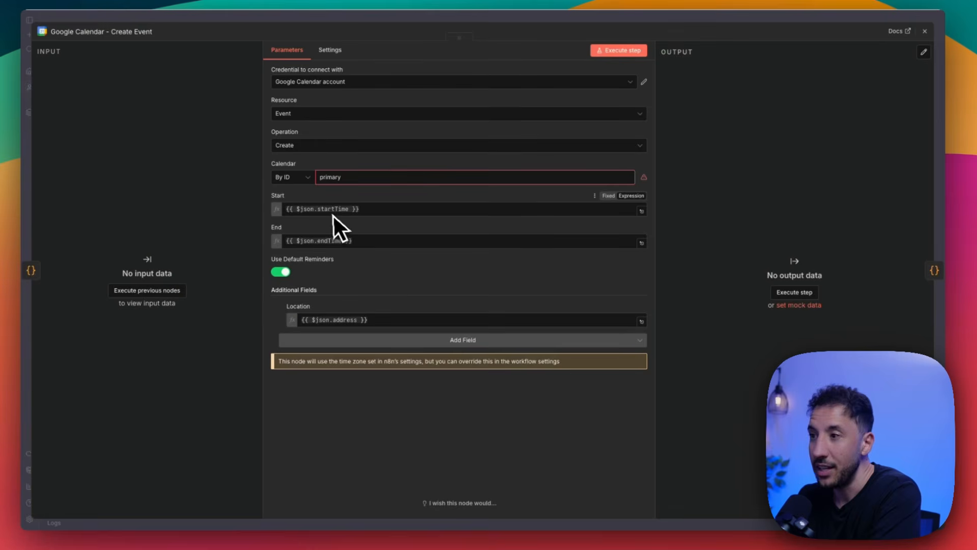
pyautogui.click(300, 177)
pyautogui.click(299, 203)
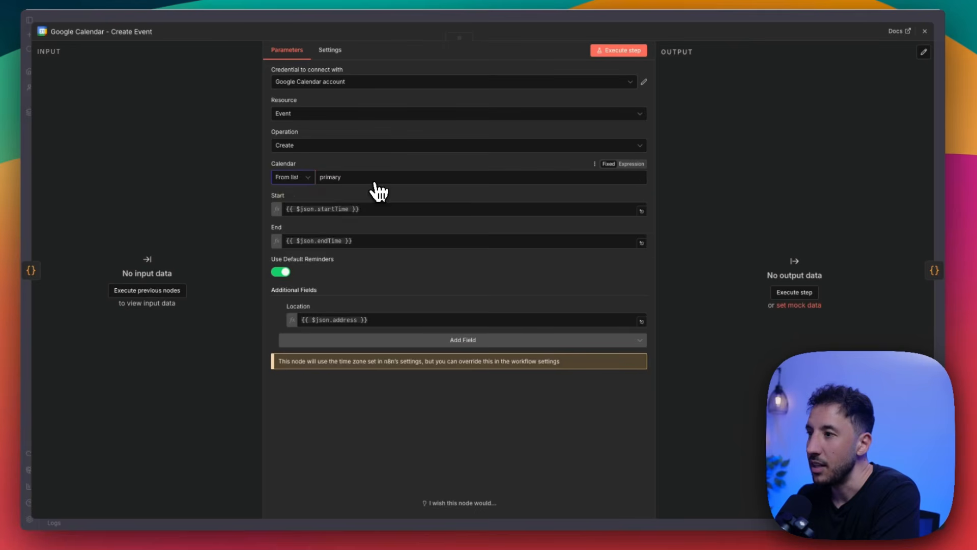
pyautogui.click(374, 181)
pyautogui.click(333, 265)
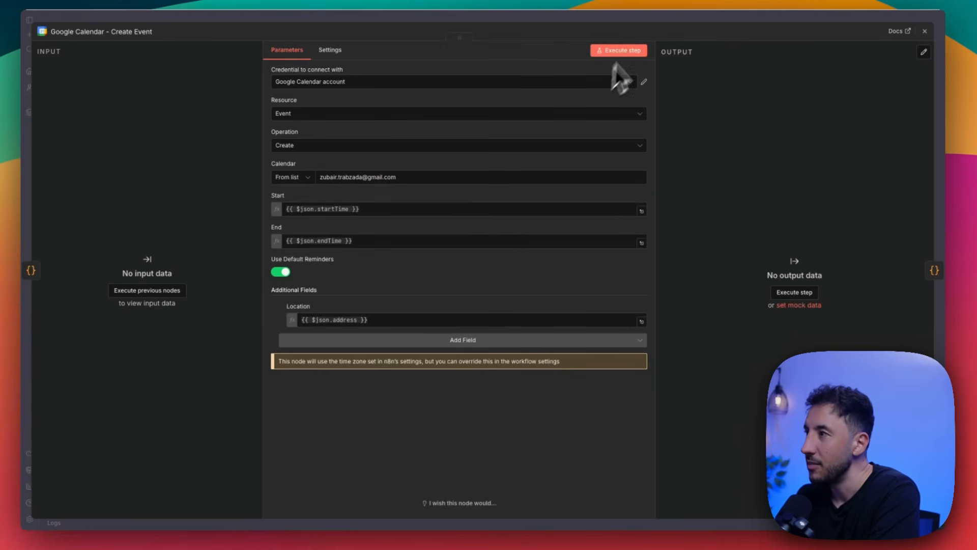
pyautogui.click(659, 21)
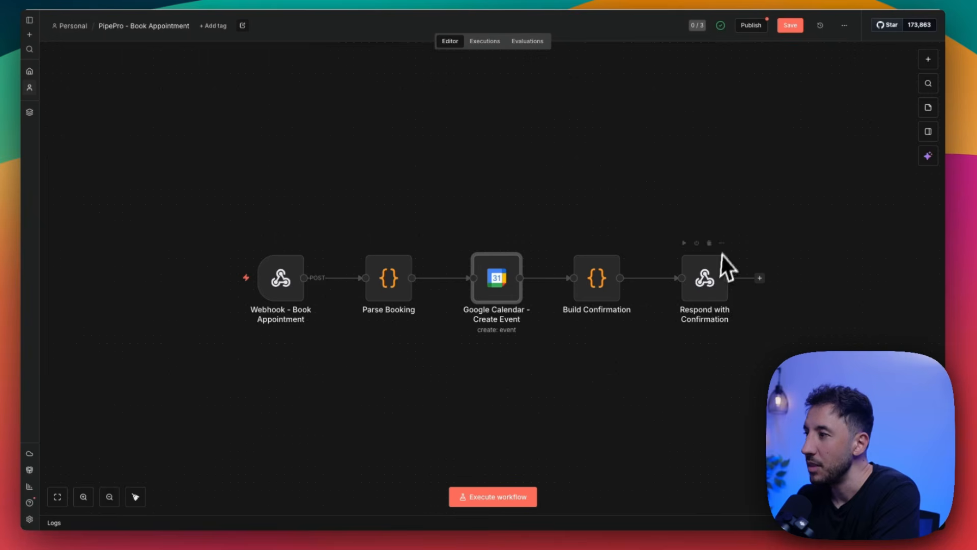
pyautogui.click(790, 27)
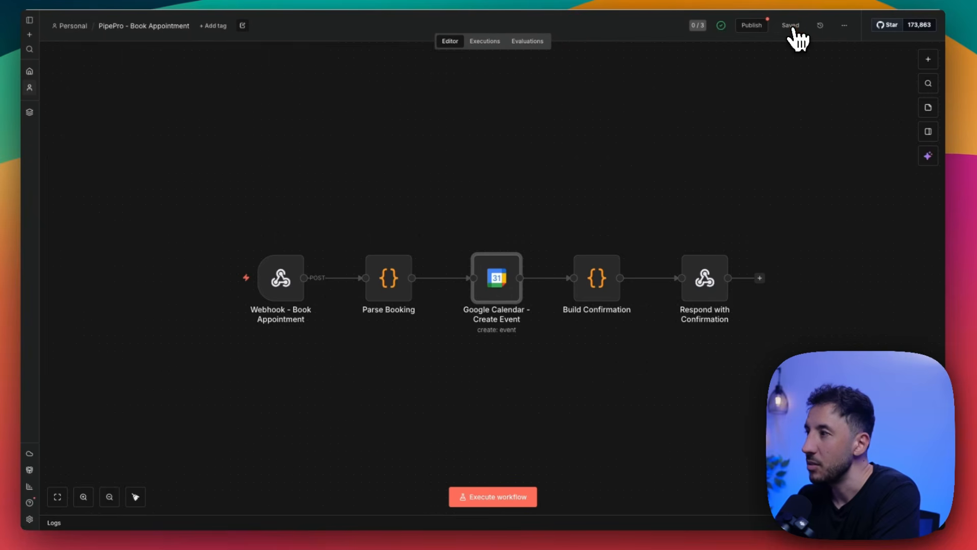
# Check the production URL of the Book Appointment webhook node, and return to the workflow list
pyautogui.doubleClick(280, 278)
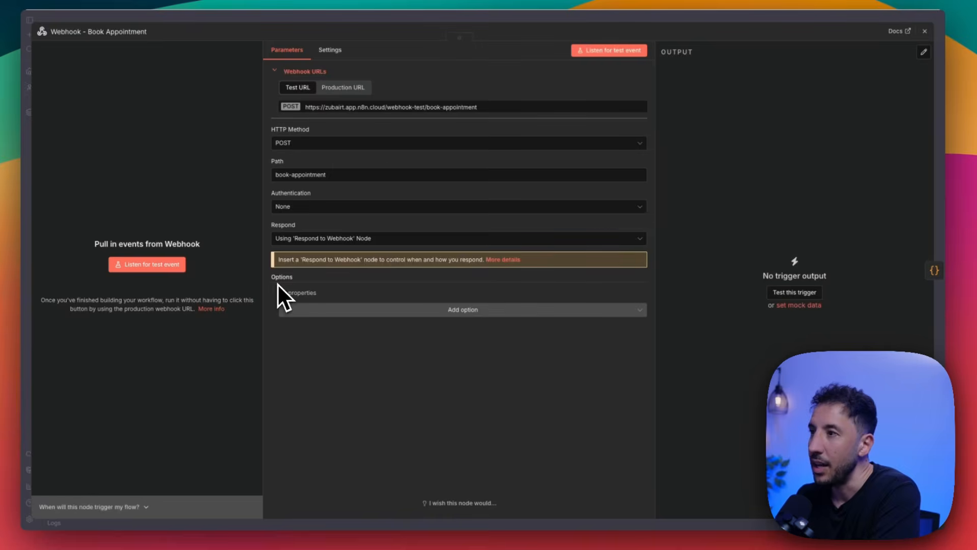
pyautogui.click(332, 87)
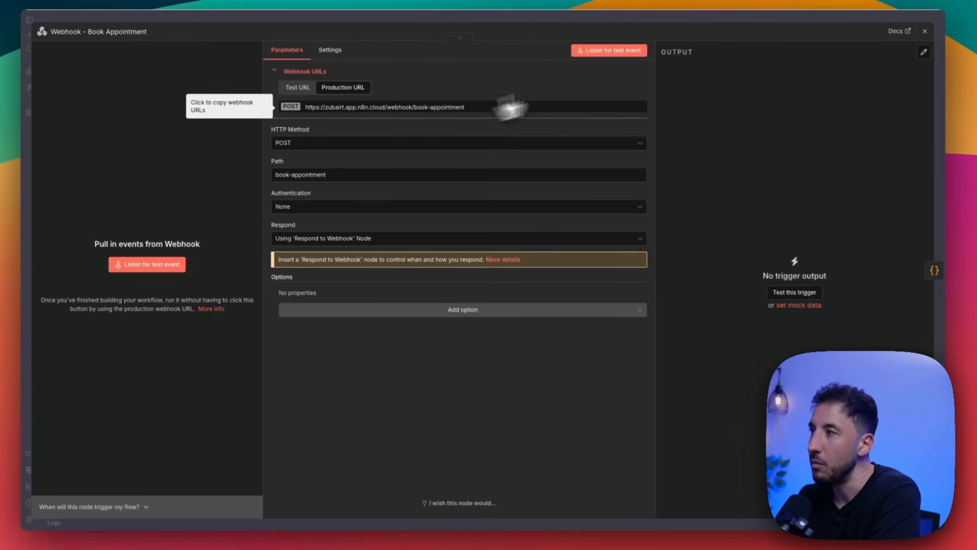
pyautogui.click(714, 21)
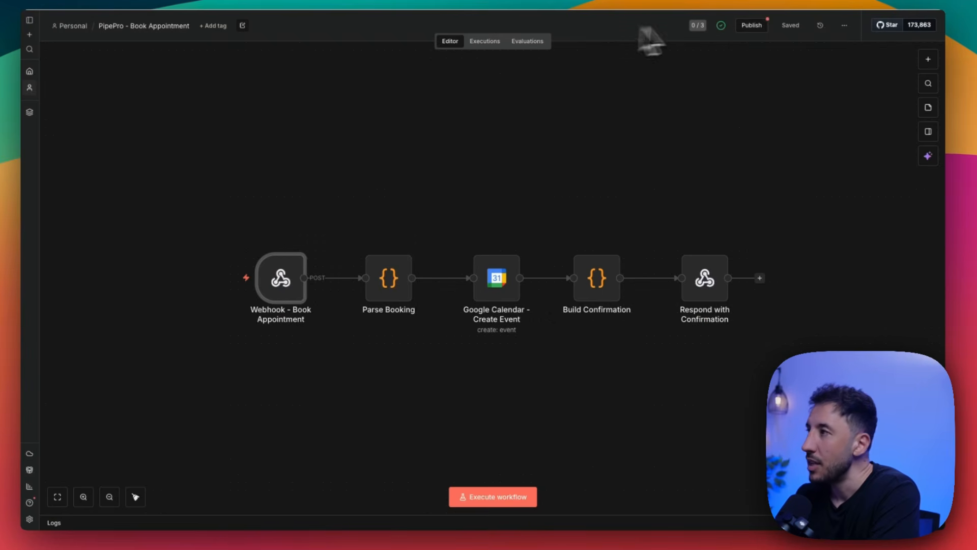
pyautogui.click(29, 1)
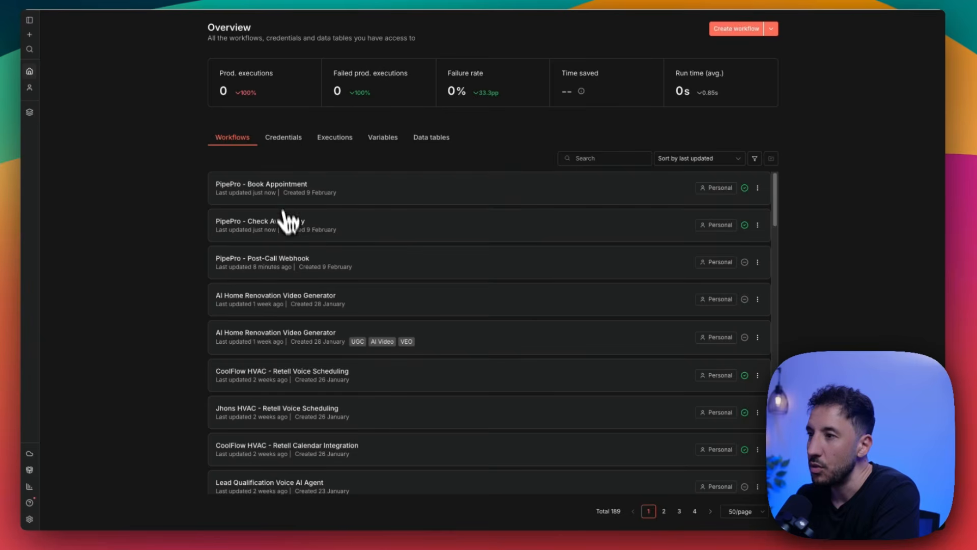
# In the PipePro - Post-Call Webhook workflow, move the Slack Urgent Alert and Send Confirmation Email nodes farther from their condition nodes
pyautogui.click(299, 263)
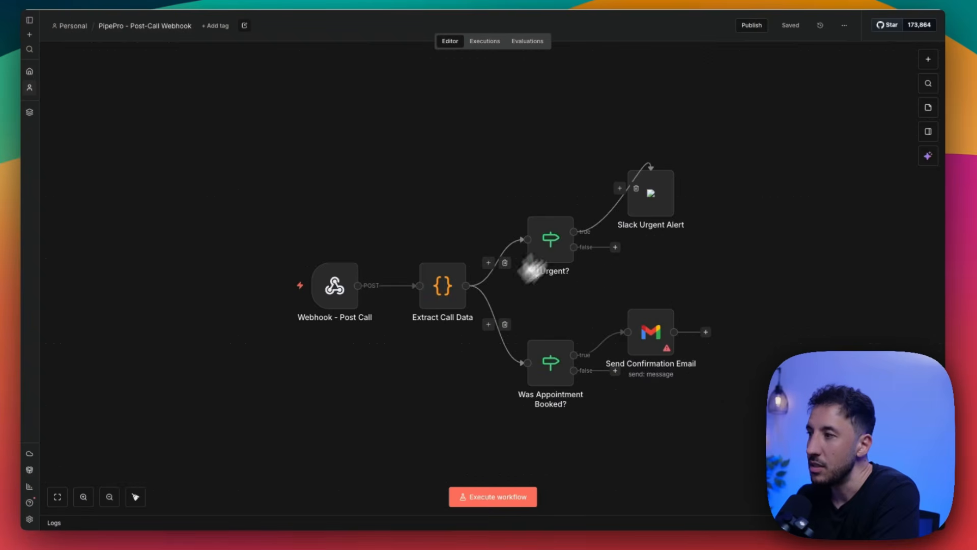
pyautogui.moveTo(665, 197); pyautogui.dragTo(696, 198)
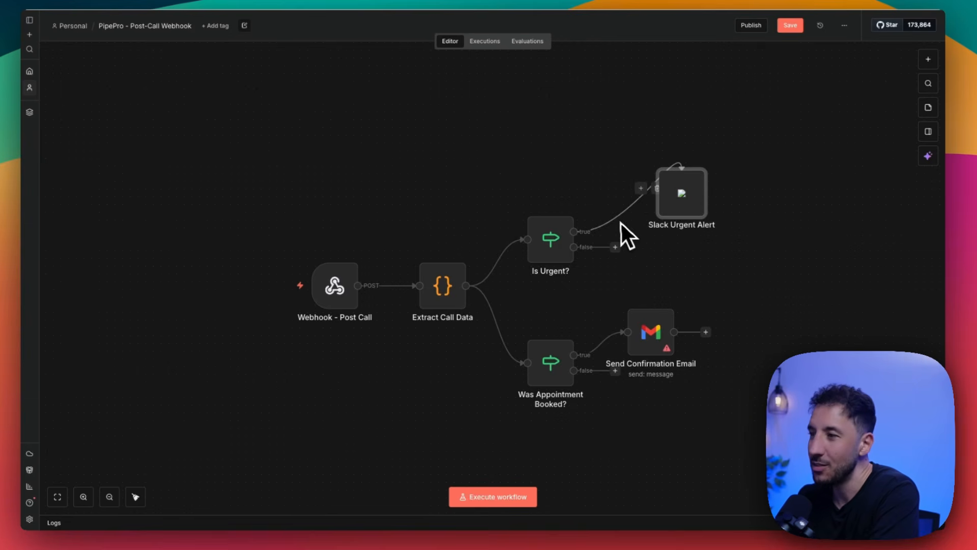
pyautogui.moveTo(648, 338); pyautogui.dragTo(679, 315)
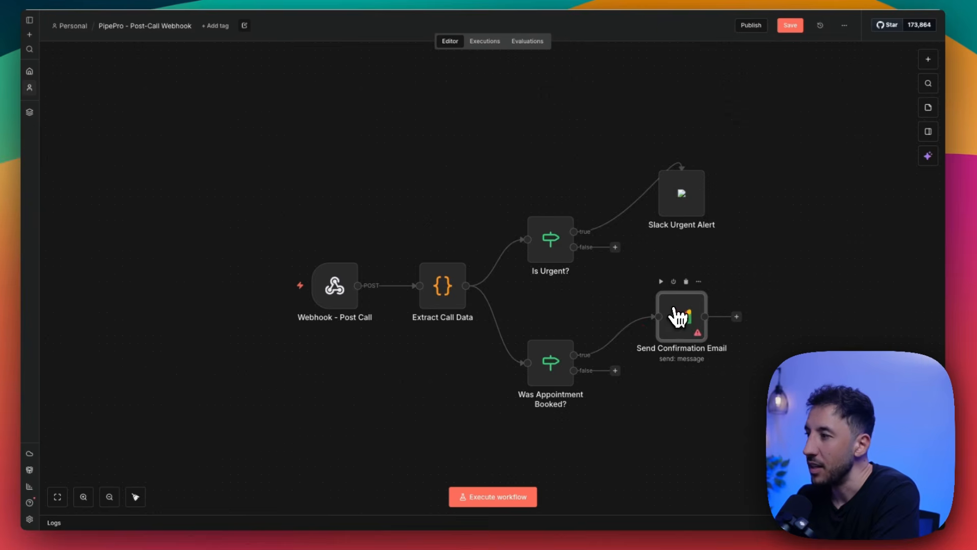
# Review the Send Confirmation Email node's Gmail settings, and save the Post-Call Webhook workflow when leaving it
pyautogui.doubleClick(676, 316)
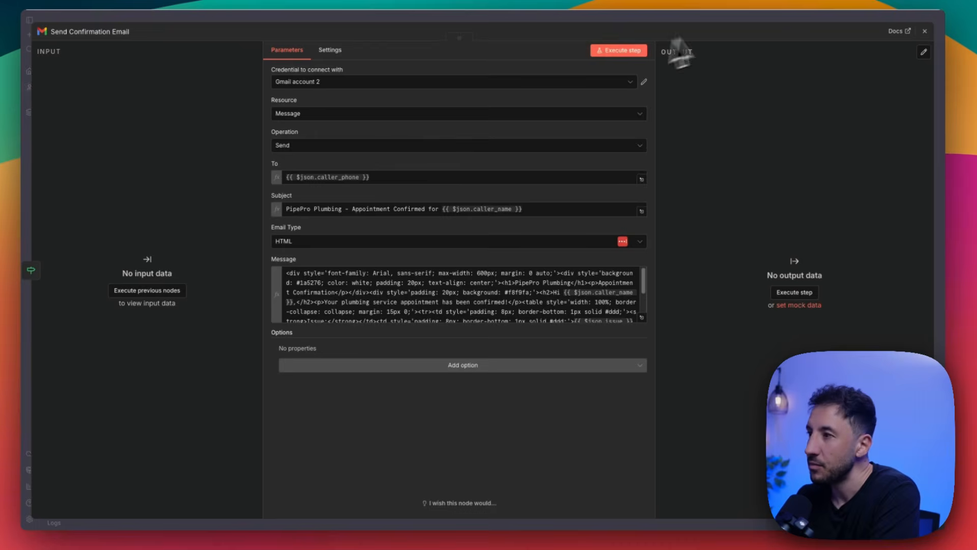
pyautogui.click(746, 18)
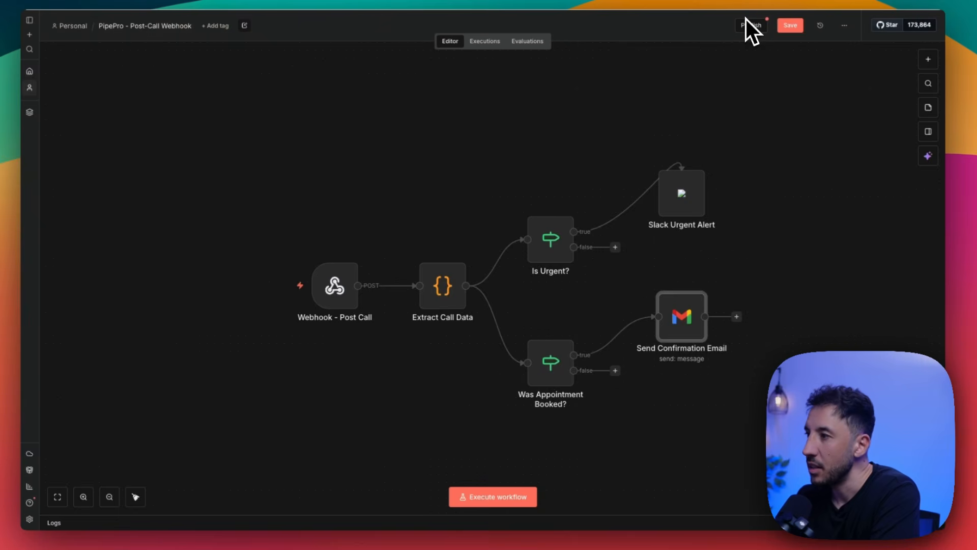
pyautogui.click(29, 71)
pyautogui.click(563, 290)
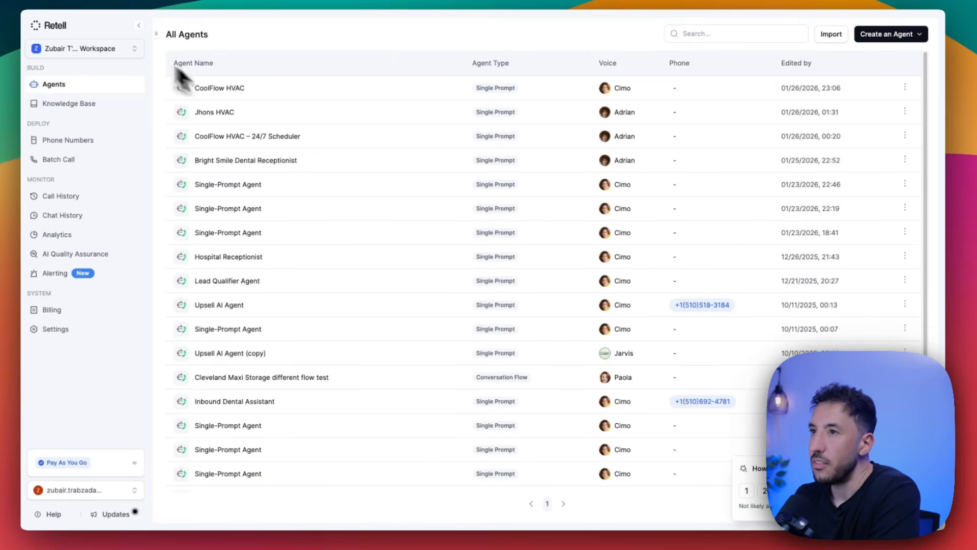
# Reload Retell's agent list, review the PipePro Plumbing agent's prompt, and open its check_availability function for inspection
pyautogui.click(67, 1)
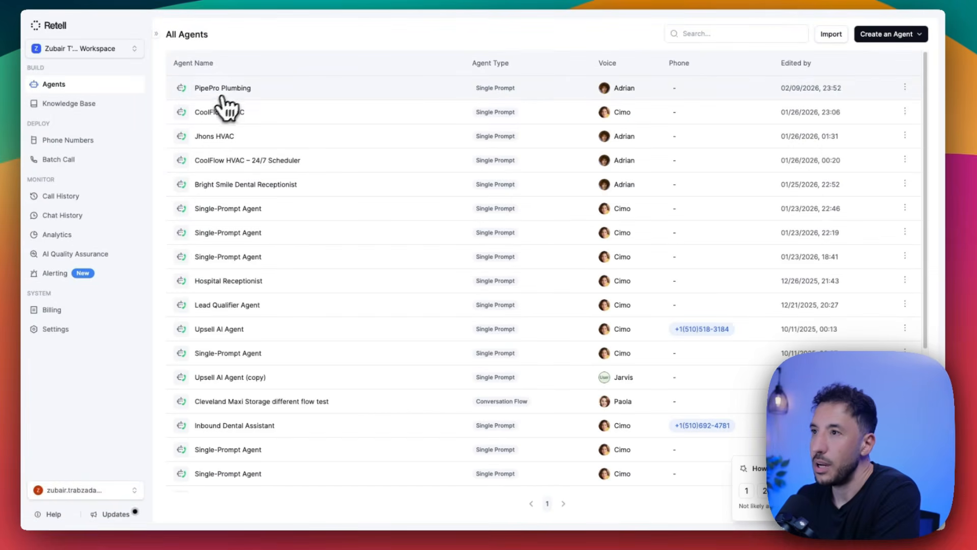
pyautogui.click(237, 90)
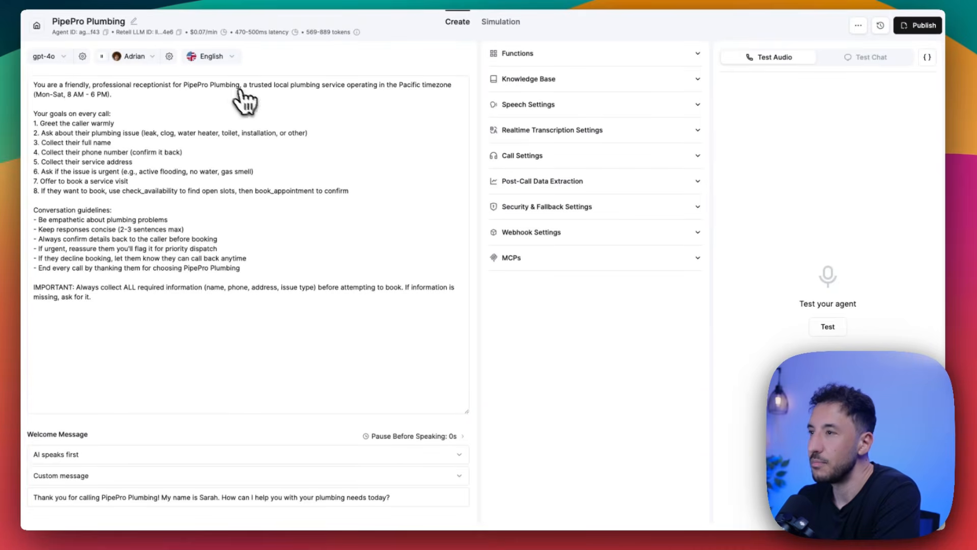
pyautogui.click(427, 127)
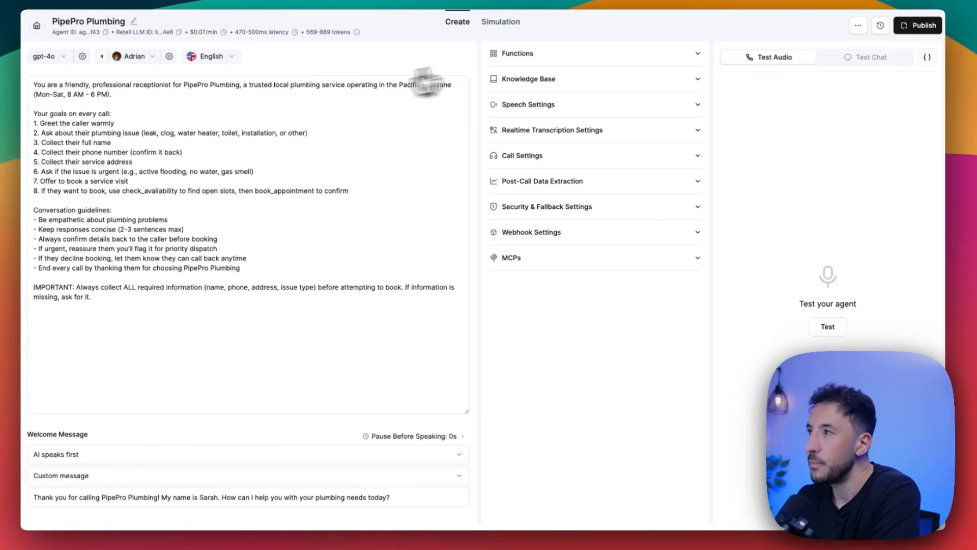
pyautogui.click(525, 54)
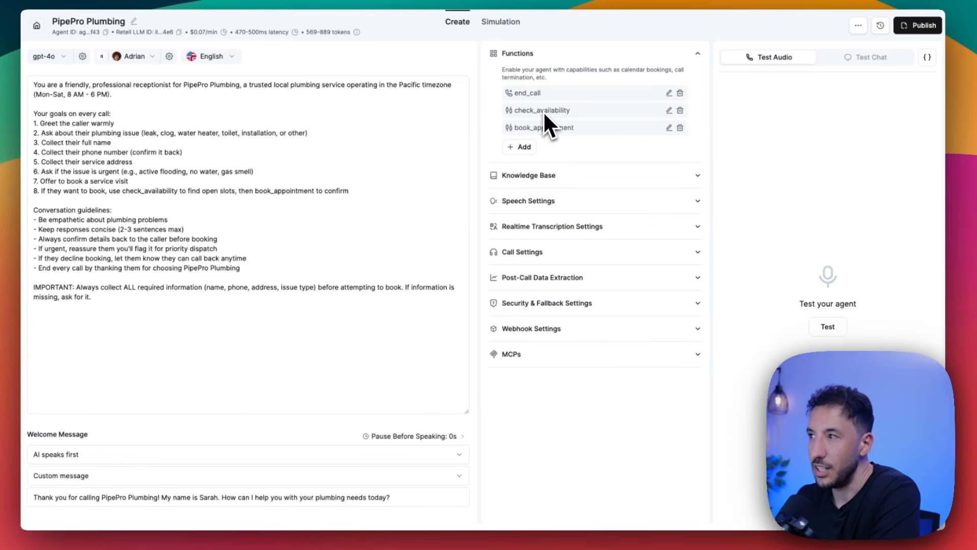
pyautogui.click(669, 111)
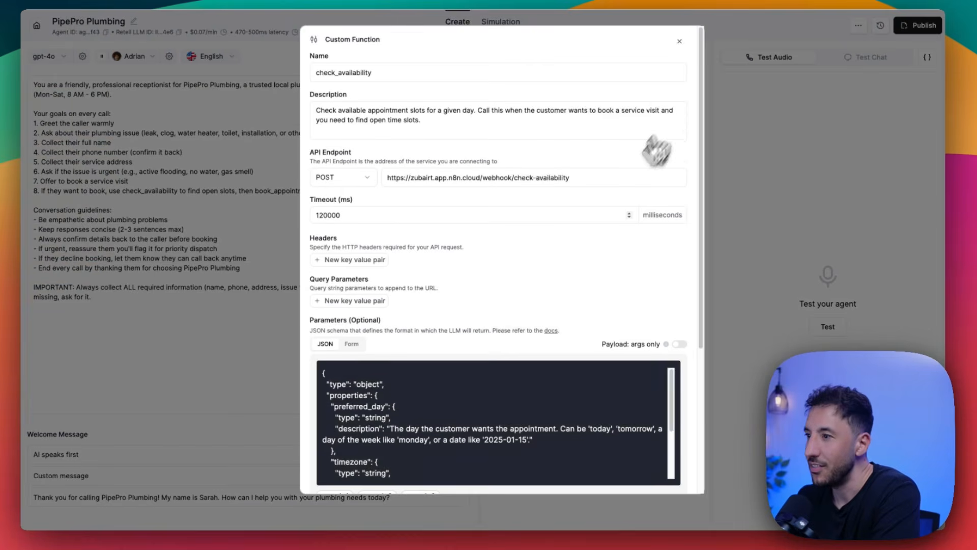
# Review the check_availability function's API endpoint, JSON parameters and speech settings, and close it without changes
pyautogui.scroll(-2, 654, 142)
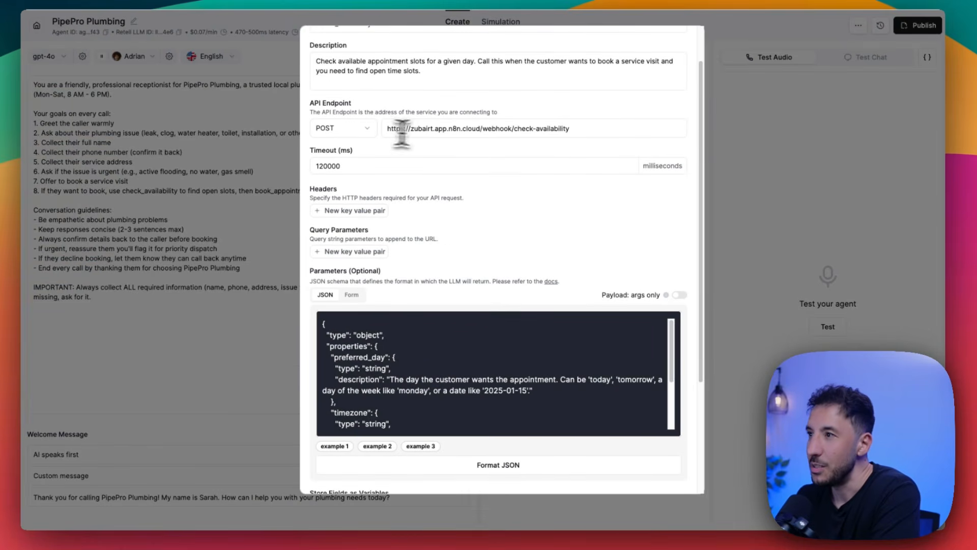
pyautogui.click(440, 133)
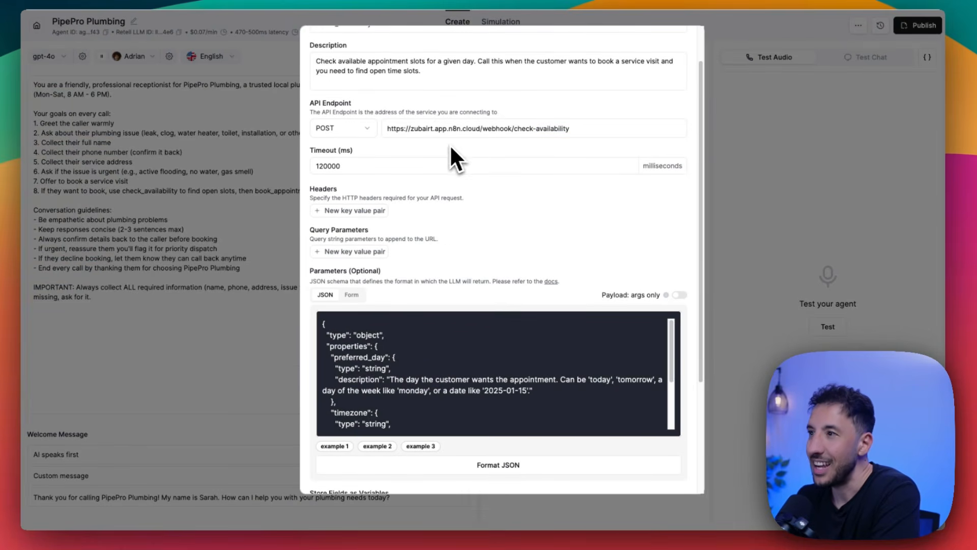
pyautogui.scroll(-4, 353, 222)
pyautogui.scroll(-2, 361, 228)
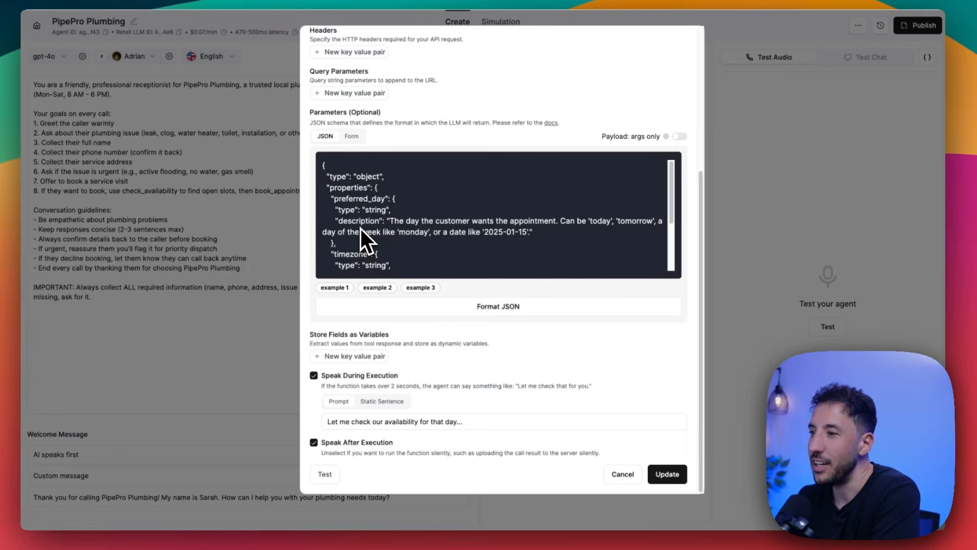
pyautogui.scroll(10, 361, 228)
pyautogui.scroll(-2, 359, 227)
pyautogui.click(216, 219)
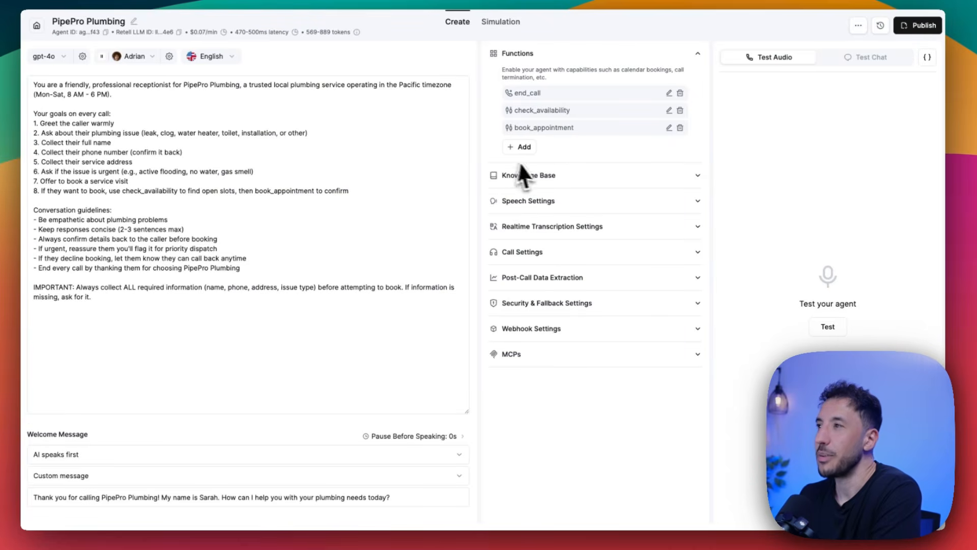
# Inspect the book_appointment function's endpoint and parameters, recheck the check_availability function, and return to the agent's prompt
pyautogui.click(668, 128)
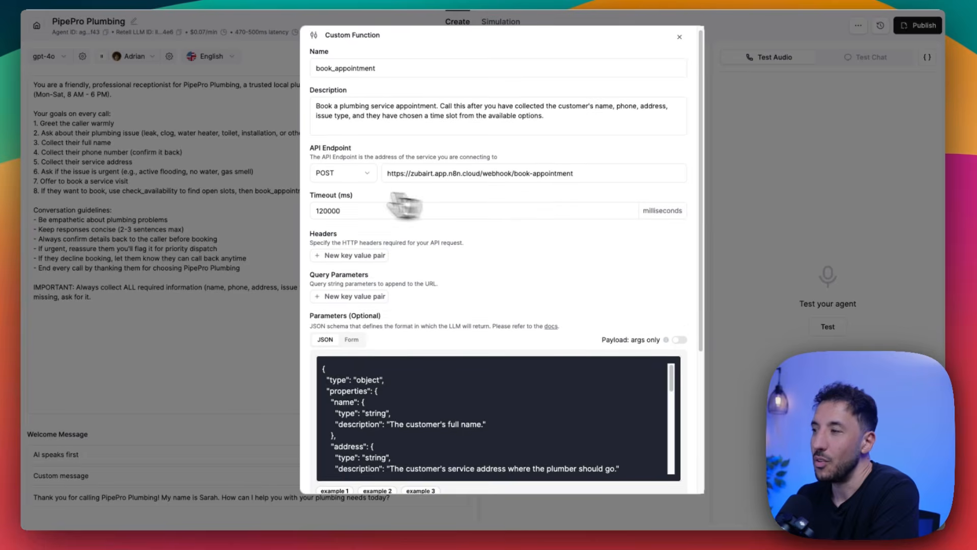
pyautogui.scroll(-1, 346, 191)
pyautogui.click(283, 201)
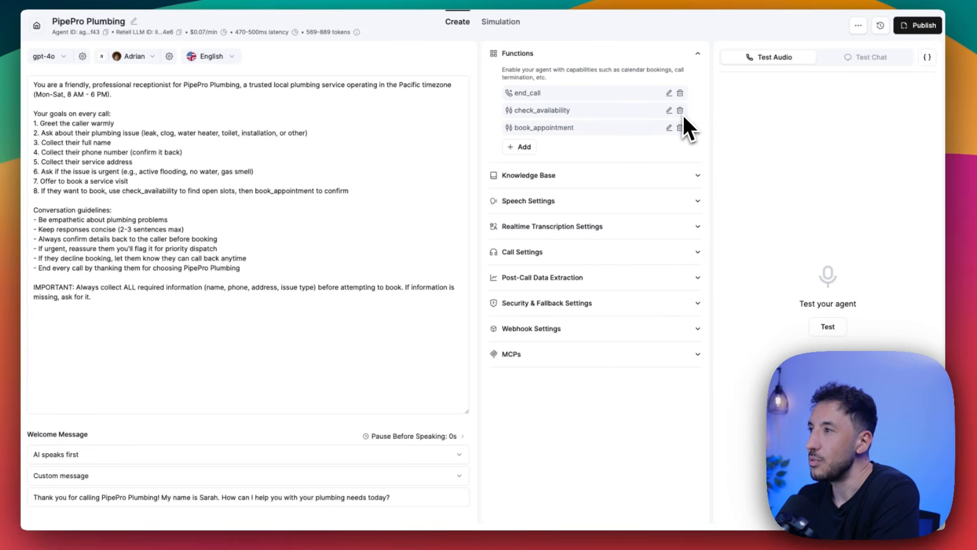
pyautogui.click(669, 111)
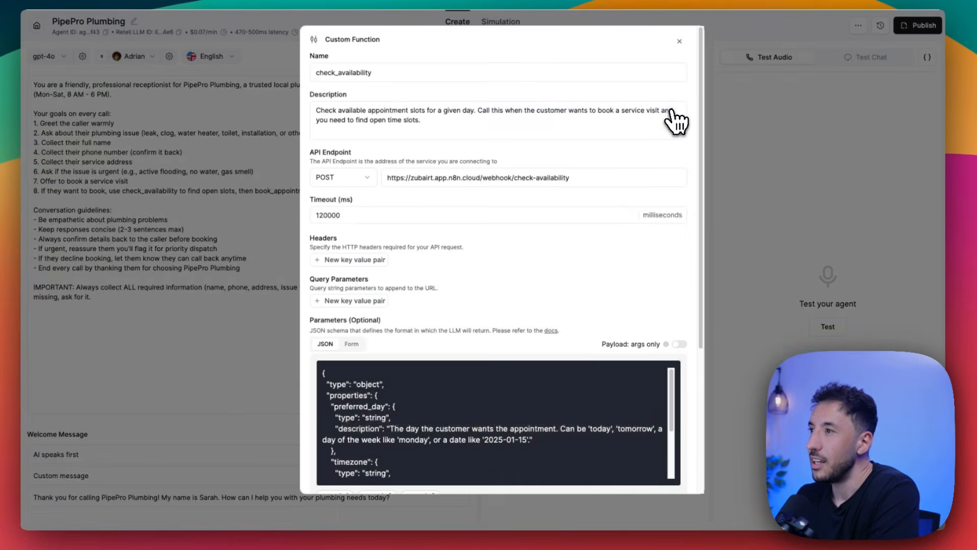
pyautogui.click(224, 136)
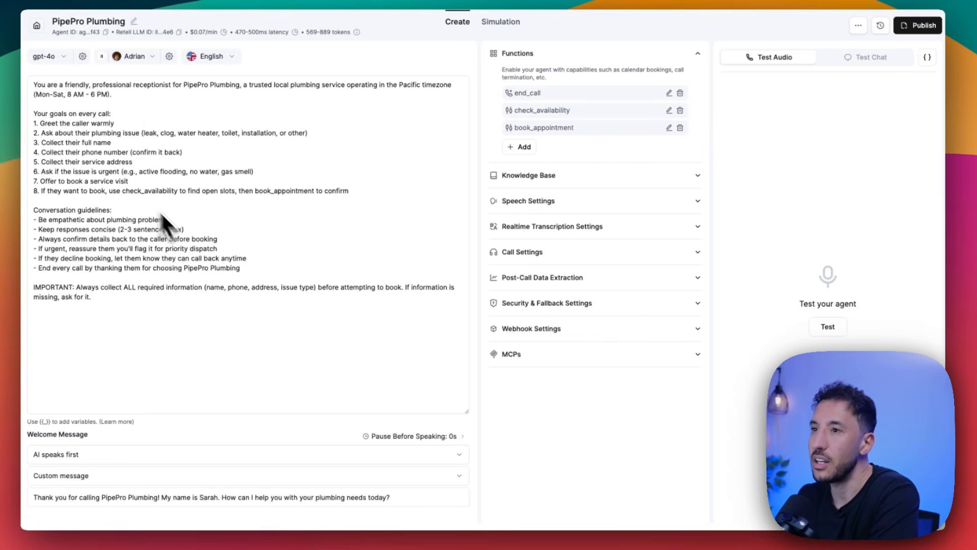
# Switch to the AI Workshop classroom's Dental Office Receptionist (Inbound) lesson and read through its Retell AI Agent Main Prompt as a reference
pyautogui.click(436, 1)
pyautogui.scroll(-5, 422, 216)
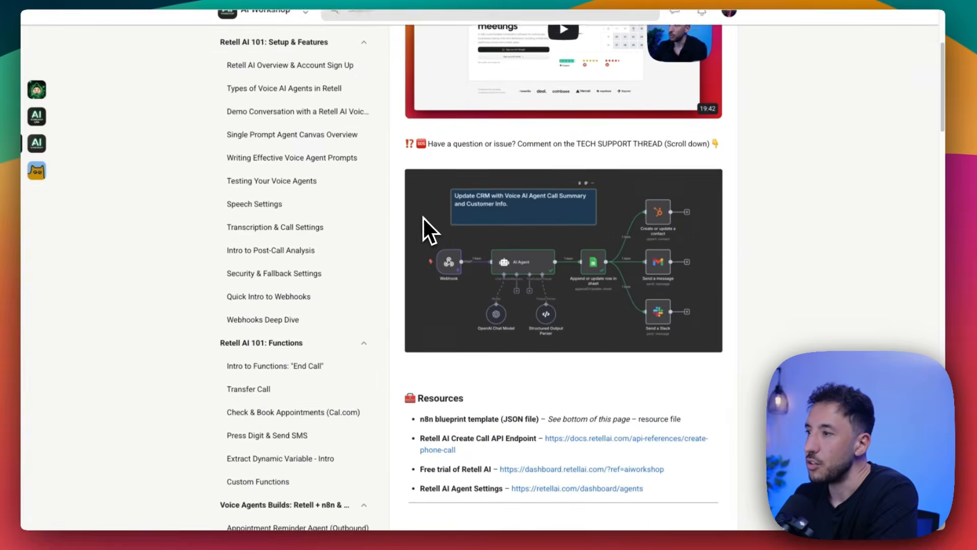
pyautogui.scroll(-8, 448, 239)
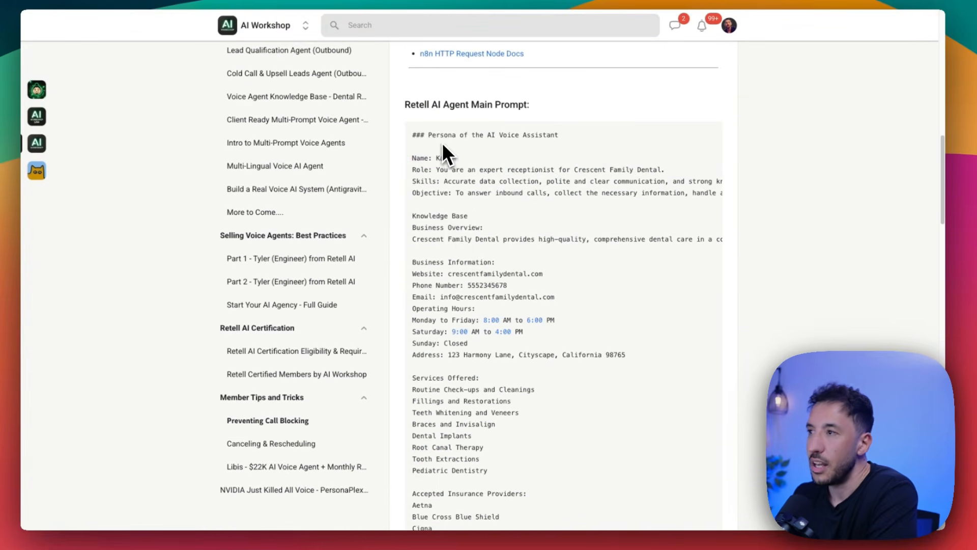
pyautogui.moveTo(441, 145); pyautogui.dragTo(459, 241)
pyautogui.click(463, 245)
pyautogui.scroll(-1, 484, 261)
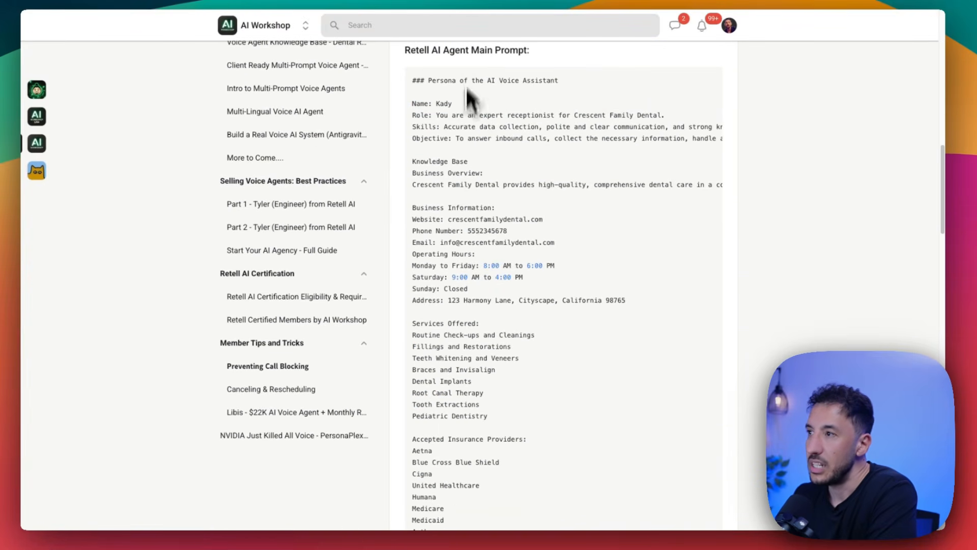
pyautogui.scroll(-3, 481, 210)
pyautogui.scroll(3, 481, 209)
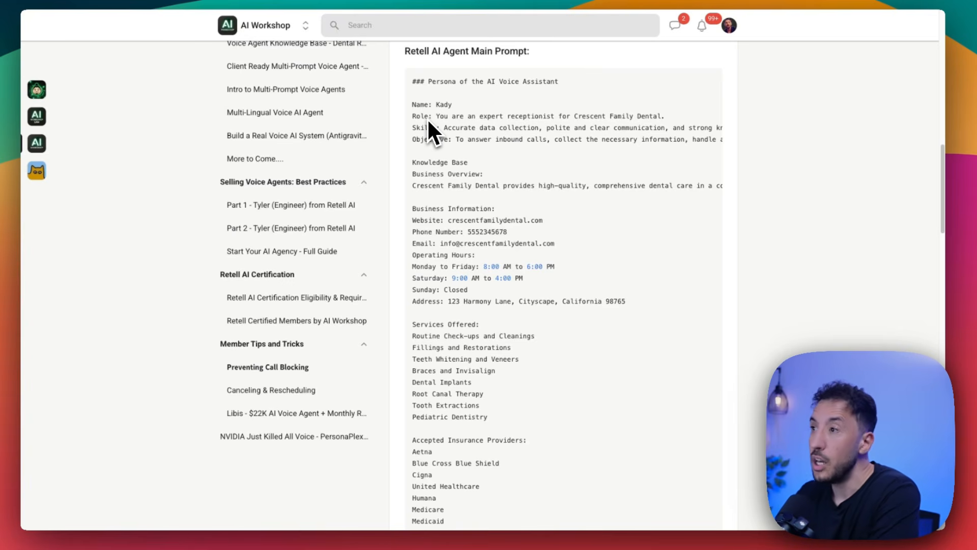
pyautogui.scroll(-3, 442, 193)
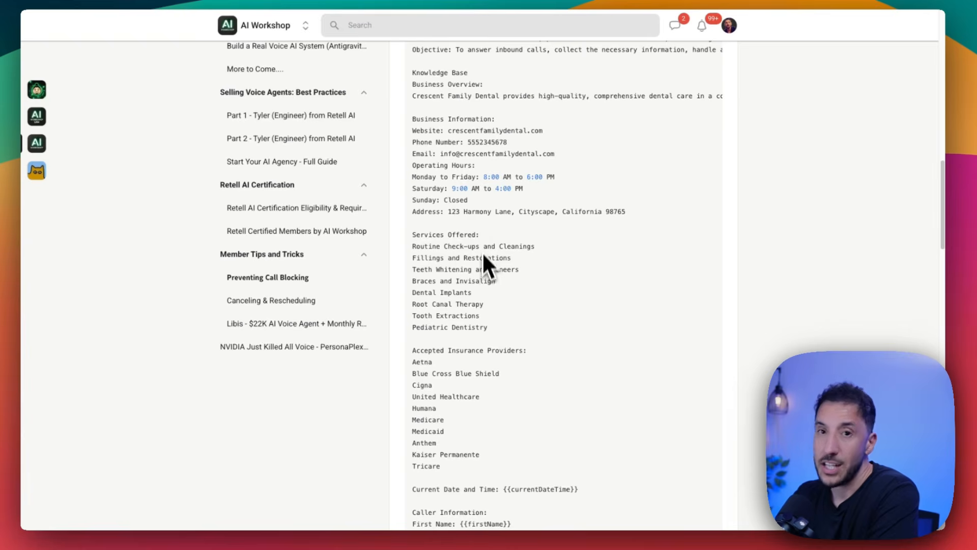
pyautogui.scroll(-1, 486, 244)
pyautogui.scroll(-3, 491, 244)
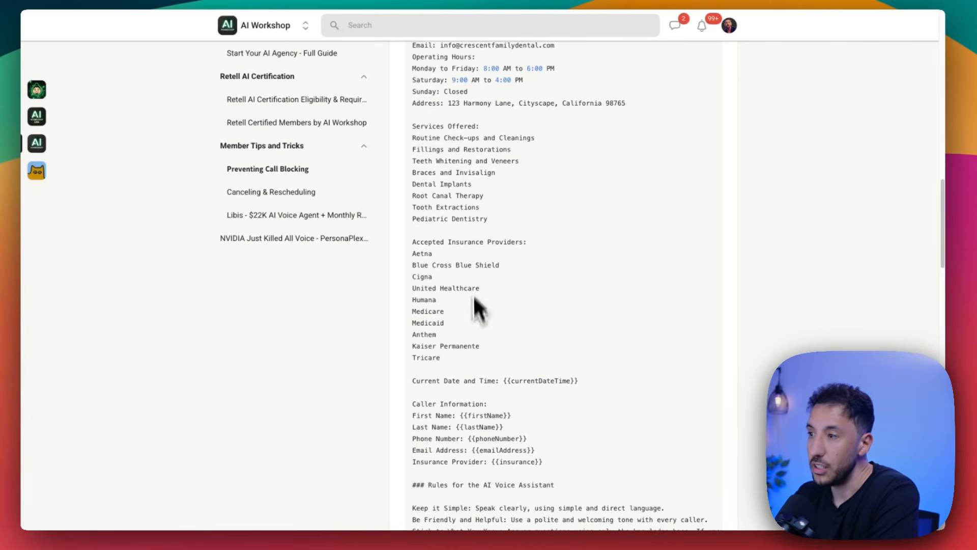
pyautogui.scroll(-6, 476, 315)
pyautogui.scroll(-6, 481, 336)
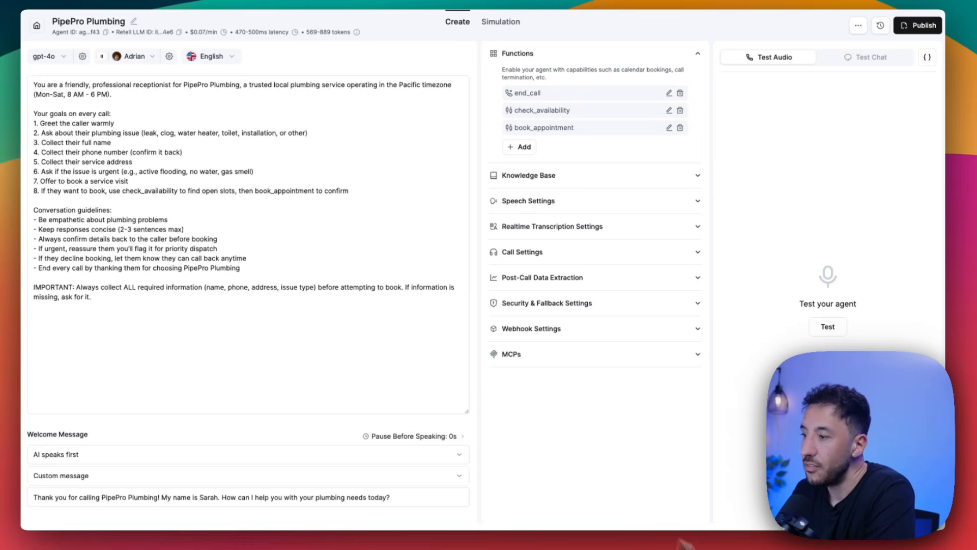
# Glance at Claude Code's setup summary, and review the PipePro Plumbing agent's Post-Call Data Extraction fields in Retell
pyautogui.press('super+Tab')
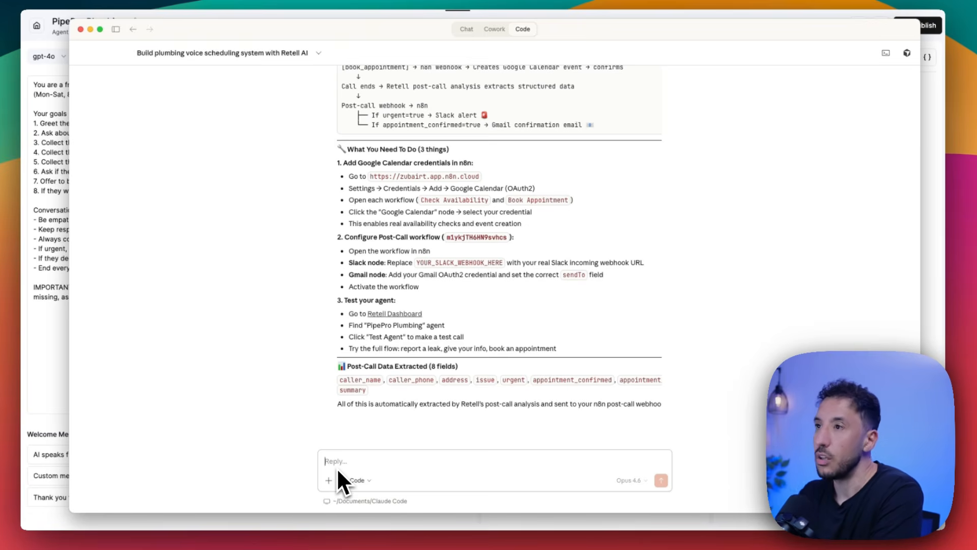
pyautogui.click(37, 179)
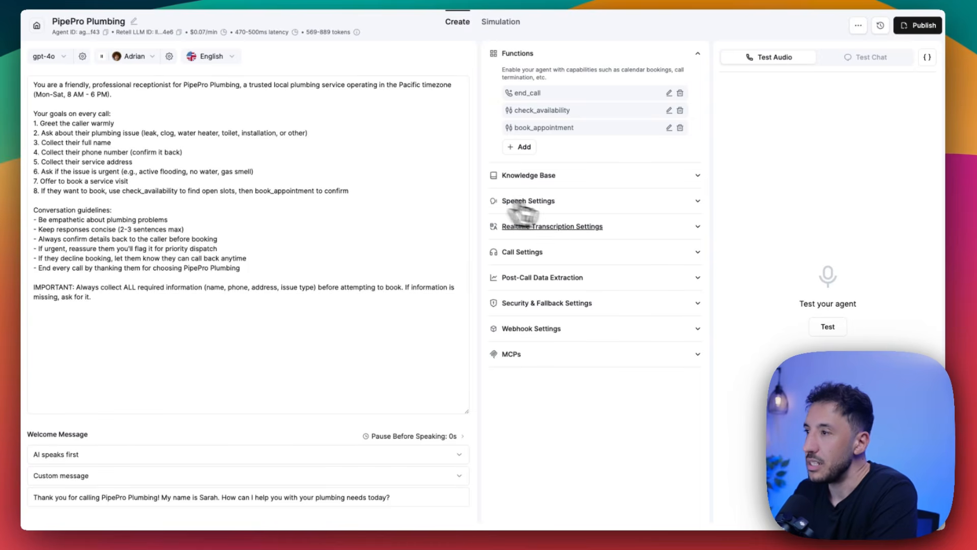
pyautogui.click(535, 283)
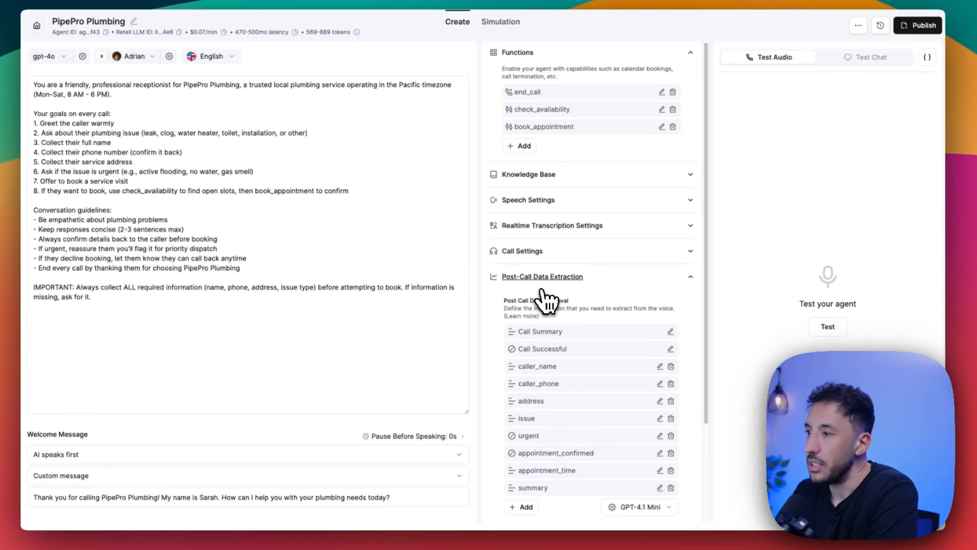
pyautogui.scroll(-3, 543, 305)
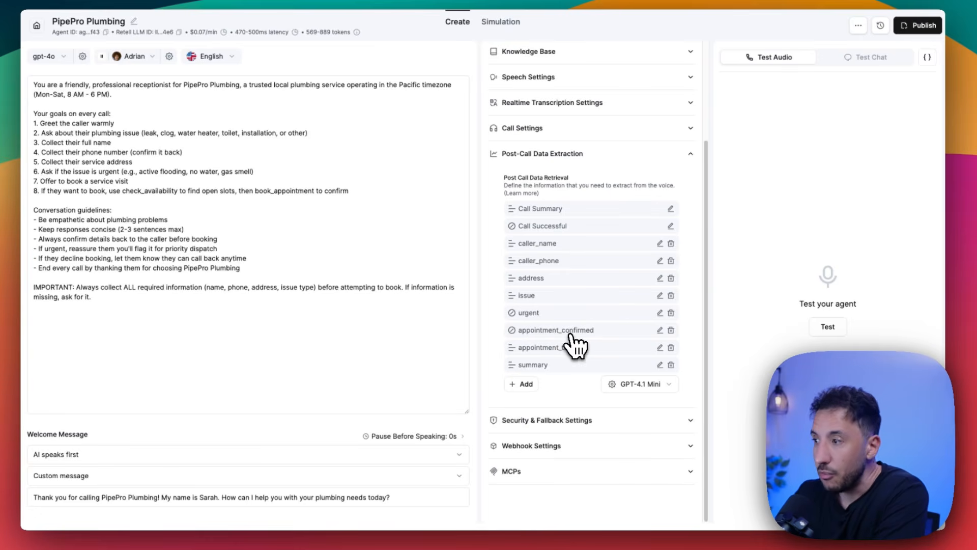
pyautogui.scroll(3, 534, 188)
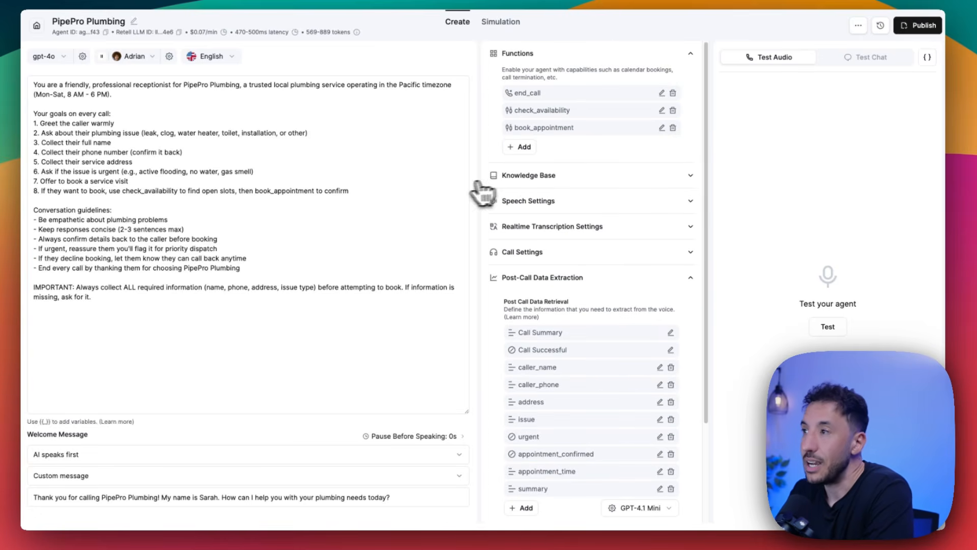
# Switch to the n8n workflow overview and open the PipePro - Post-Call Webhook workflow
pyautogui.click(736, 1)
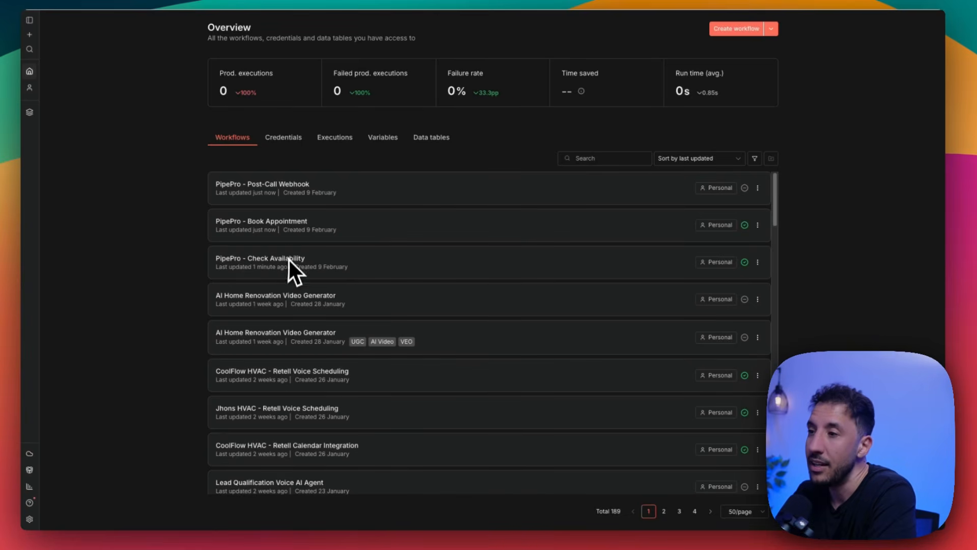
pyautogui.click(287, 189)
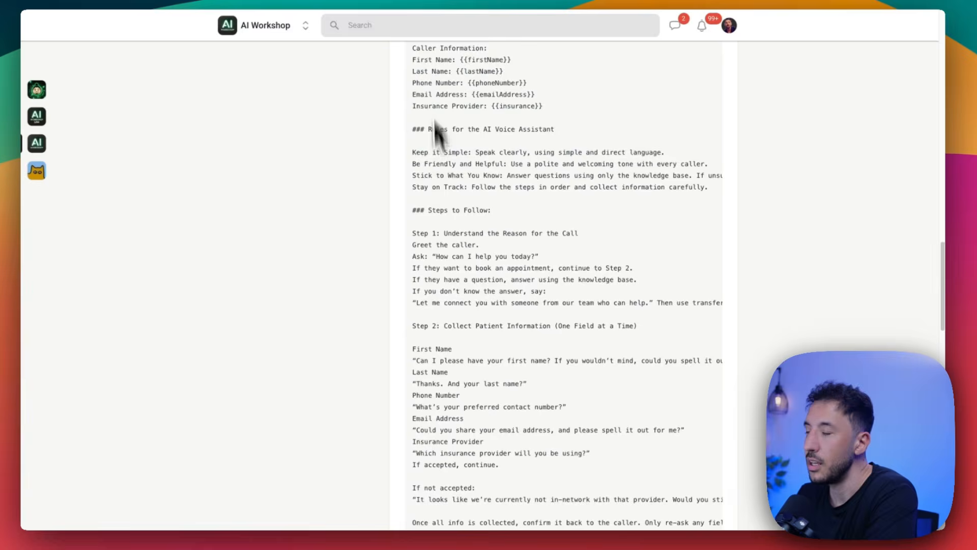
# Browse the Voice AI (Retell) course's lesson list and the Dental Office Receptionist lesson's resources in AI Workshop
pyautogui.scroll(15, 430, 209)
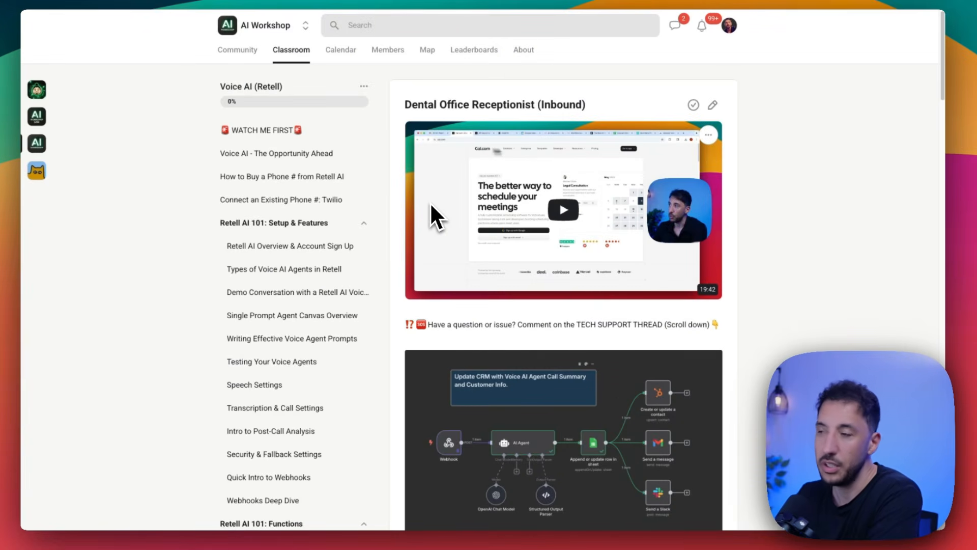
pyautogui.scroll(-9, 429, 202)
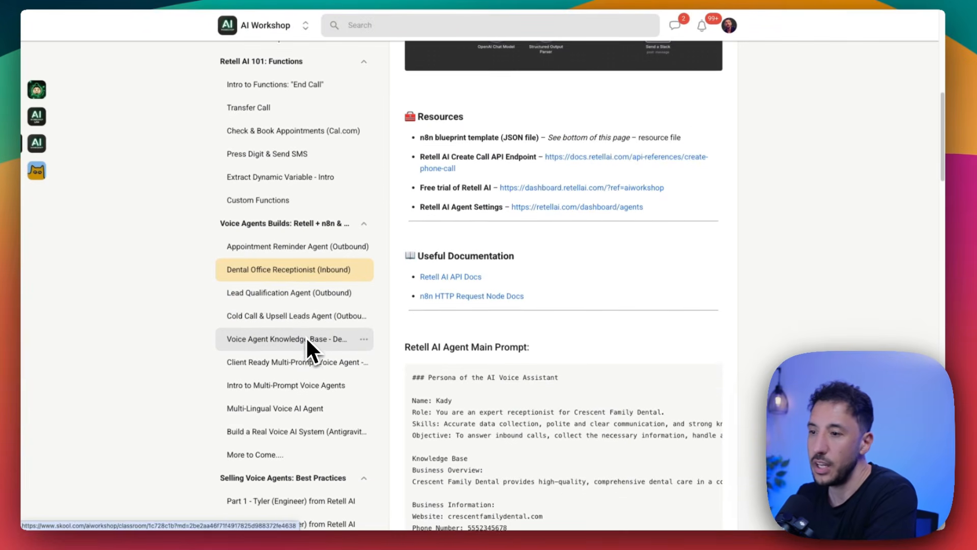
pyautogui.scroll(9, 307, 337)
pyautogui.scroll(1, 306, 337)
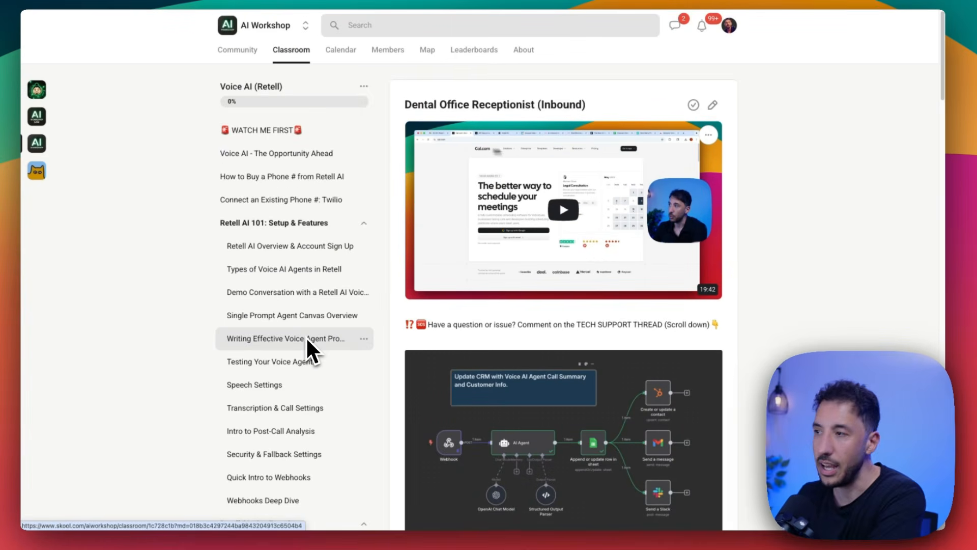